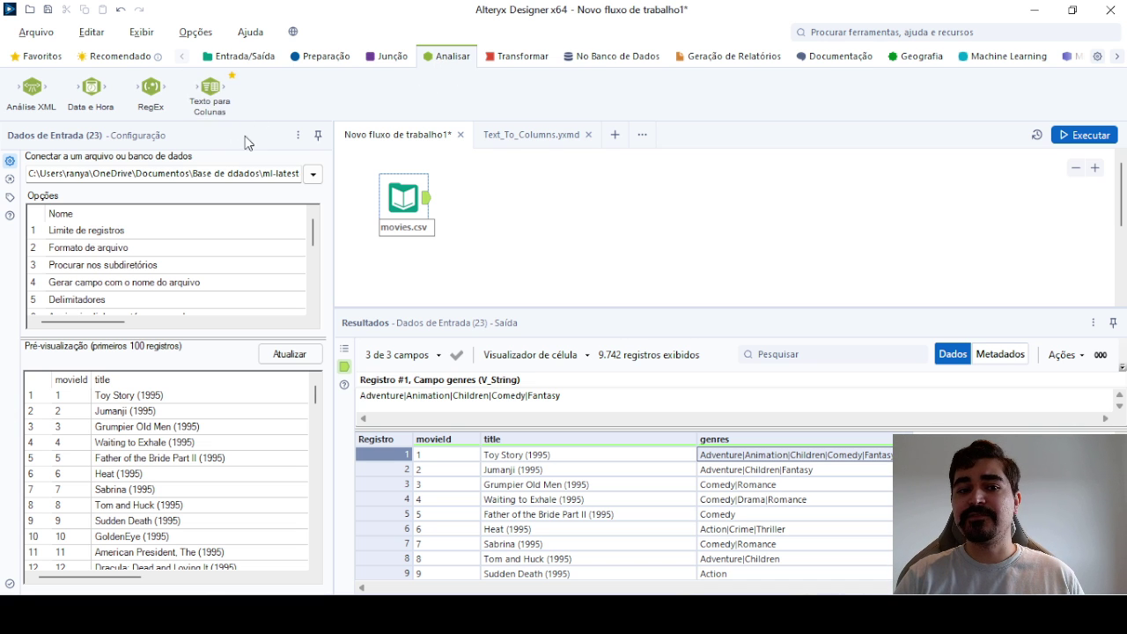
- Add a Text to Columns tool connected to movies.csv and split the genres column on the | delimiter
left_click_drag(211, 86, 482, 197)
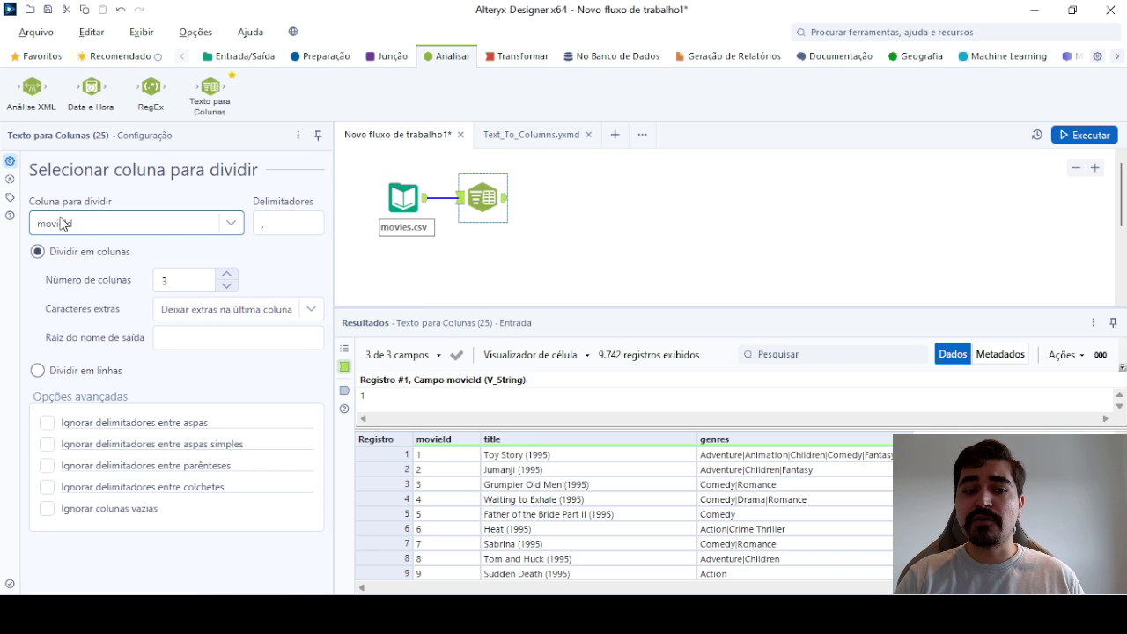
left_click(85, 222)
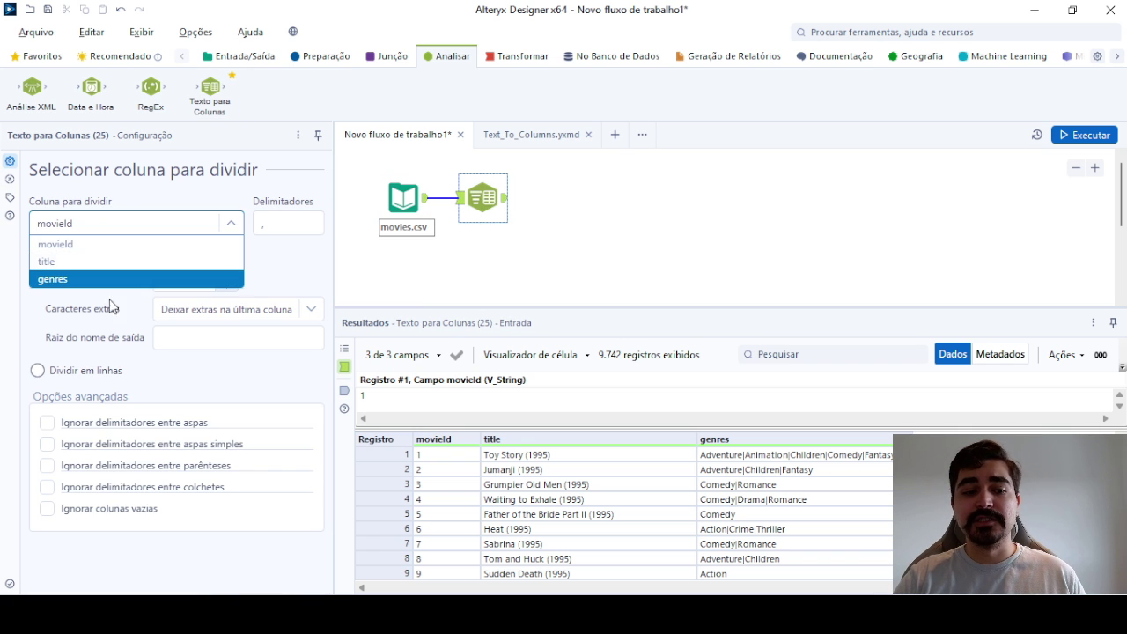
left_click(53, 280)
left_click(307, 222)
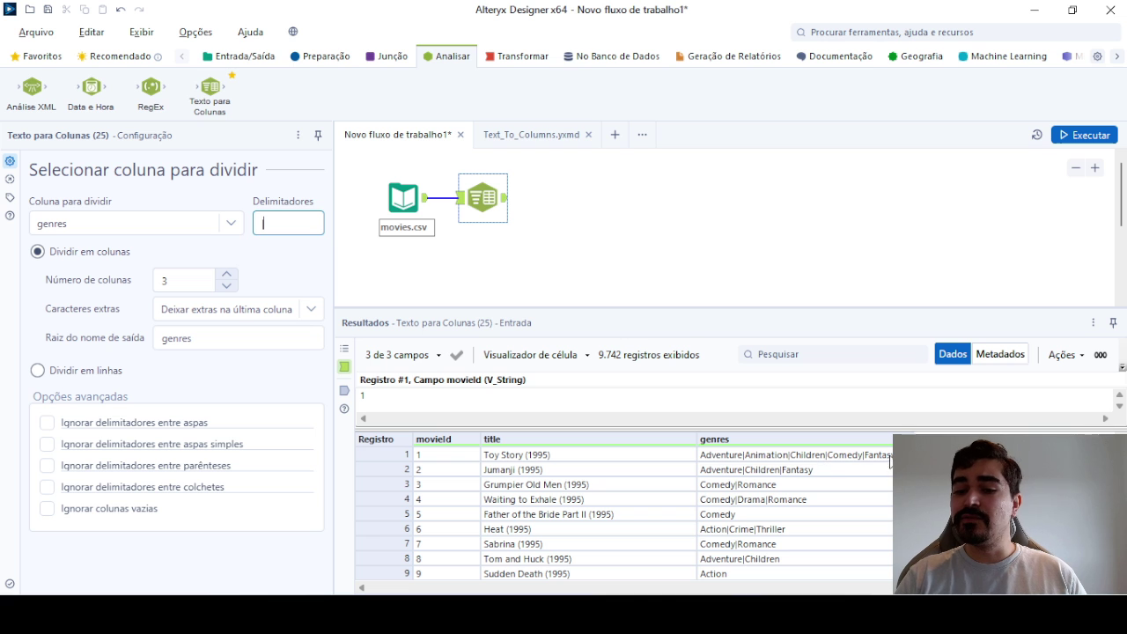
- Set the genres split to 5 columns and leave the extra characters in the last column
double_click(231, 274)
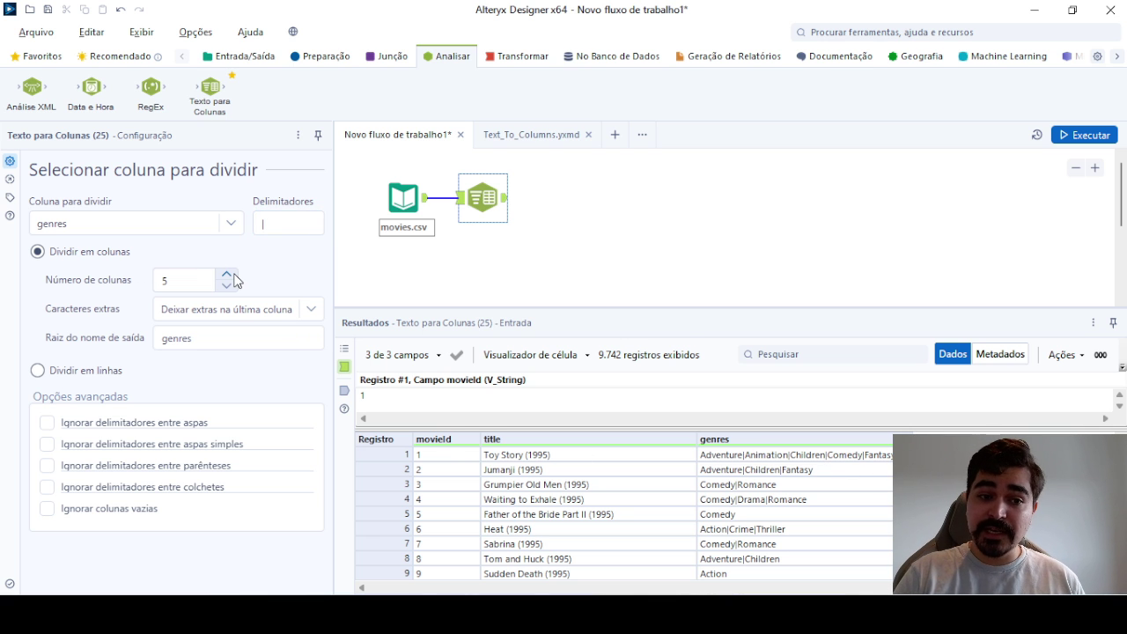
left_click(216, 320)
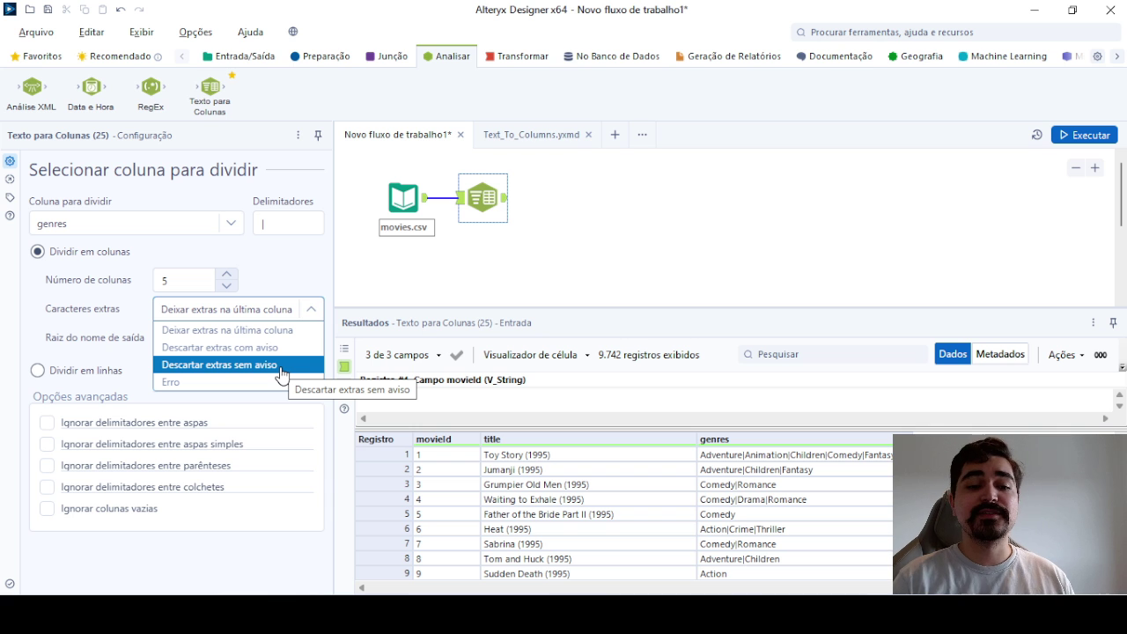
left_click(267, 333)
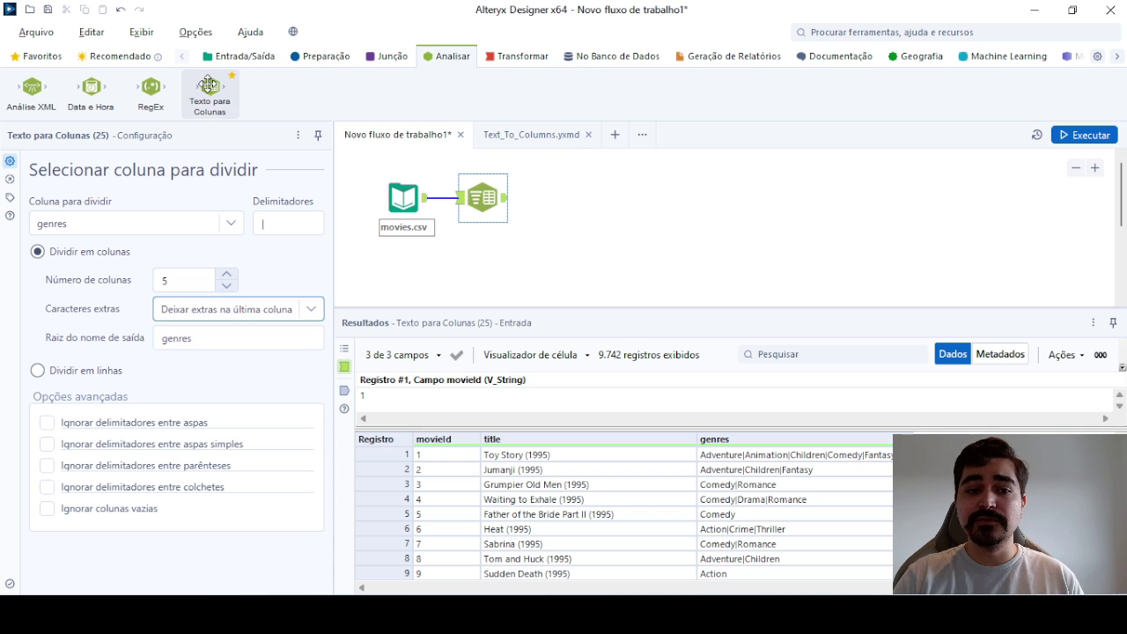
- Add a second Text to Columns tool to movies.csv, splitting genres on | into 3 columns and discarding extras with a warning
left_click_drag(209, 88, 495, 247)
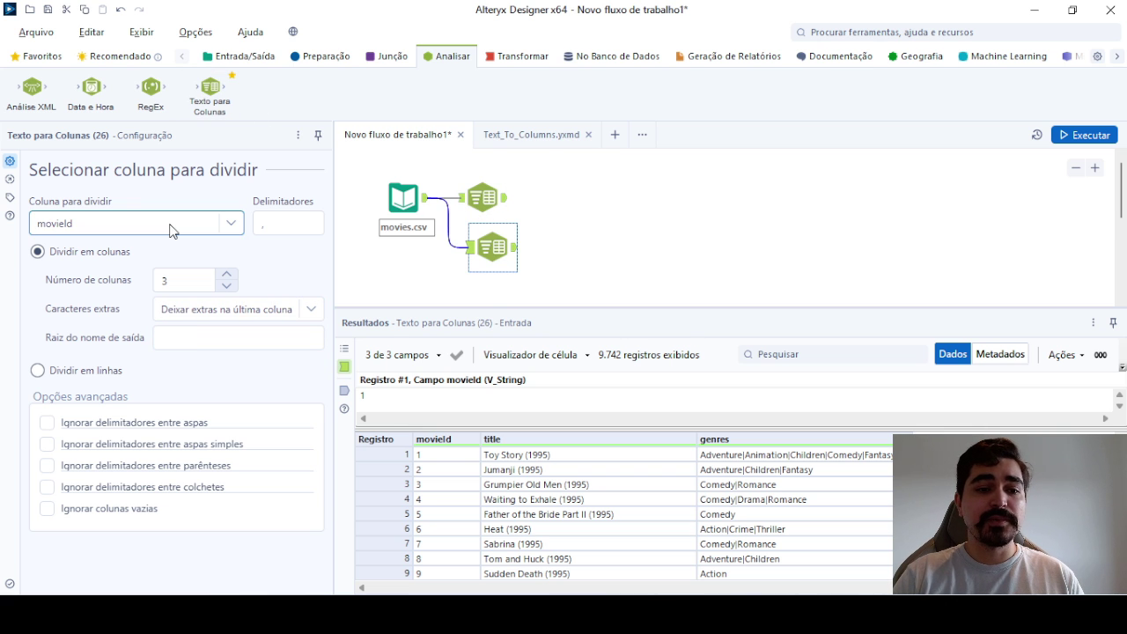
left_click(297, 223)
key("BackSpace")
type("|")
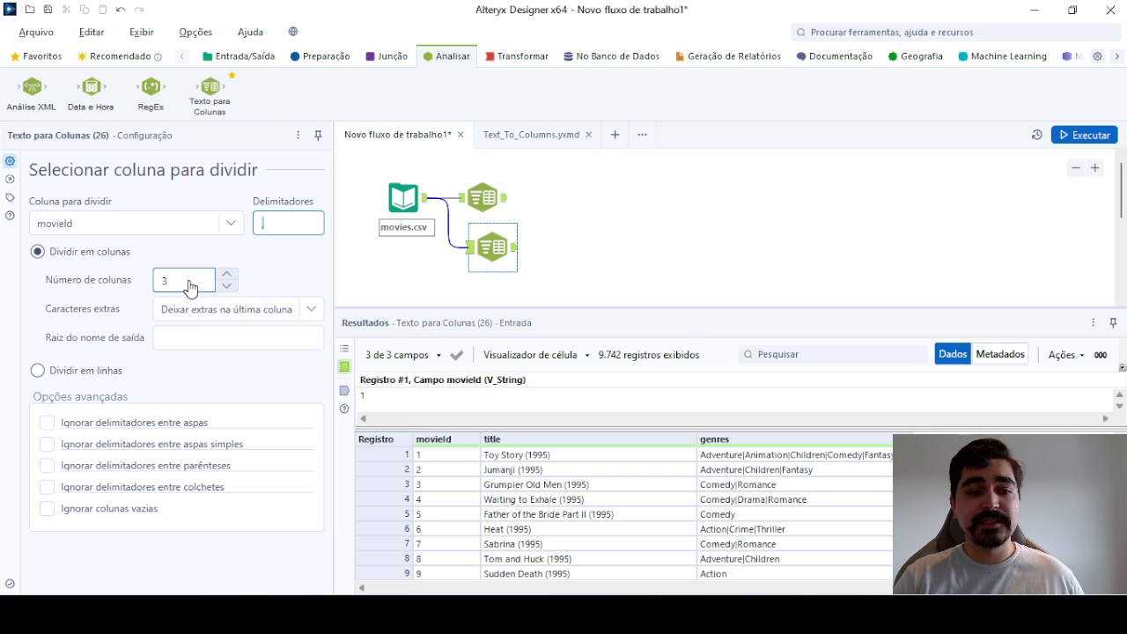
left_click(224, 222)
left_click(130, 278)
left_click(229, 309)
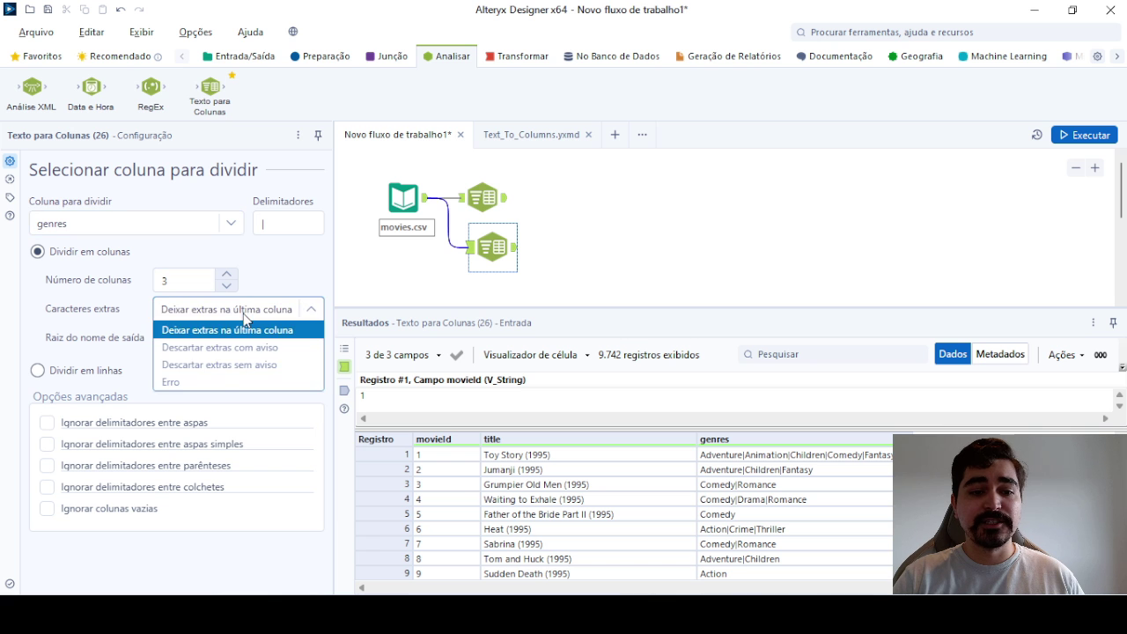
left_click(220, 347)
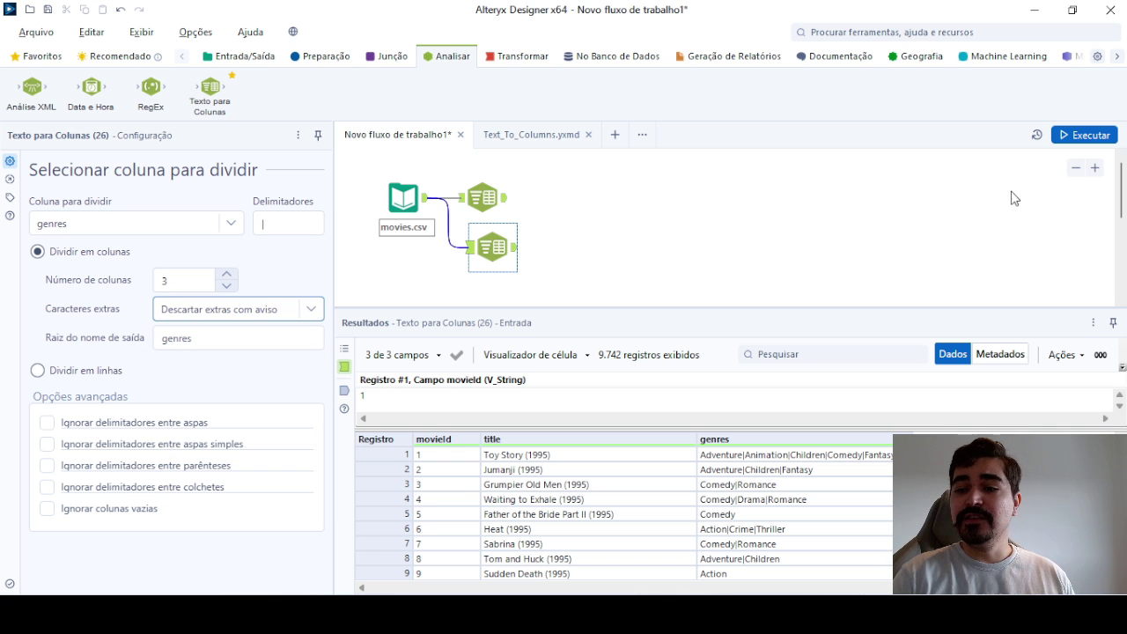
- Run the workflow and display the first Text to Columns tool's messages and its output data without the cell viewer
left_click(1085, 135)
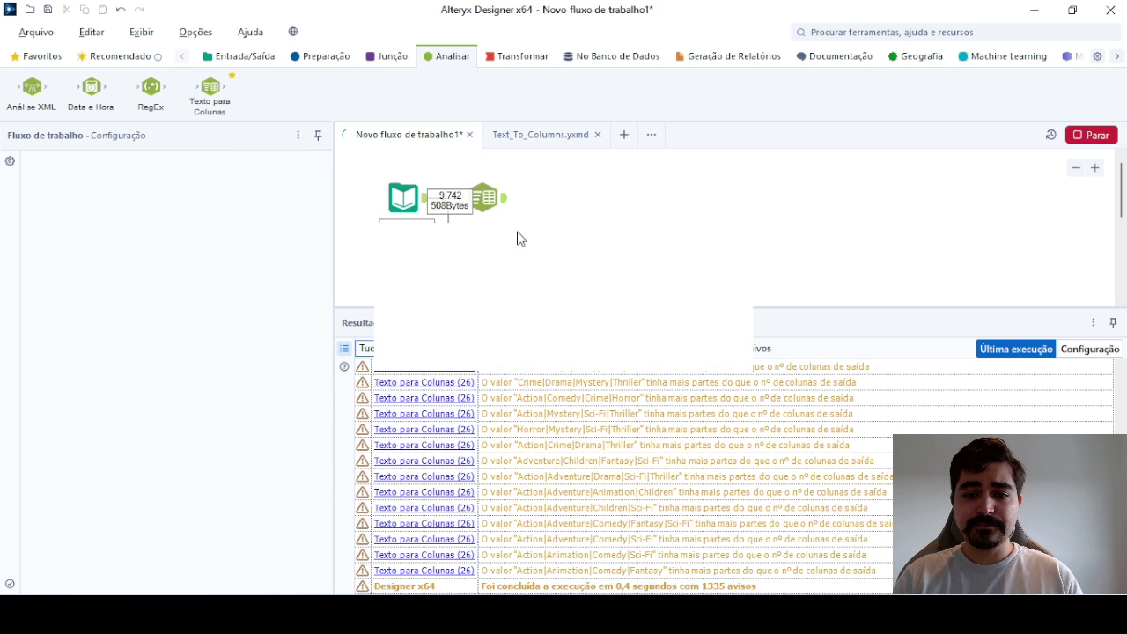
key("Return")
left_click(505, 200)
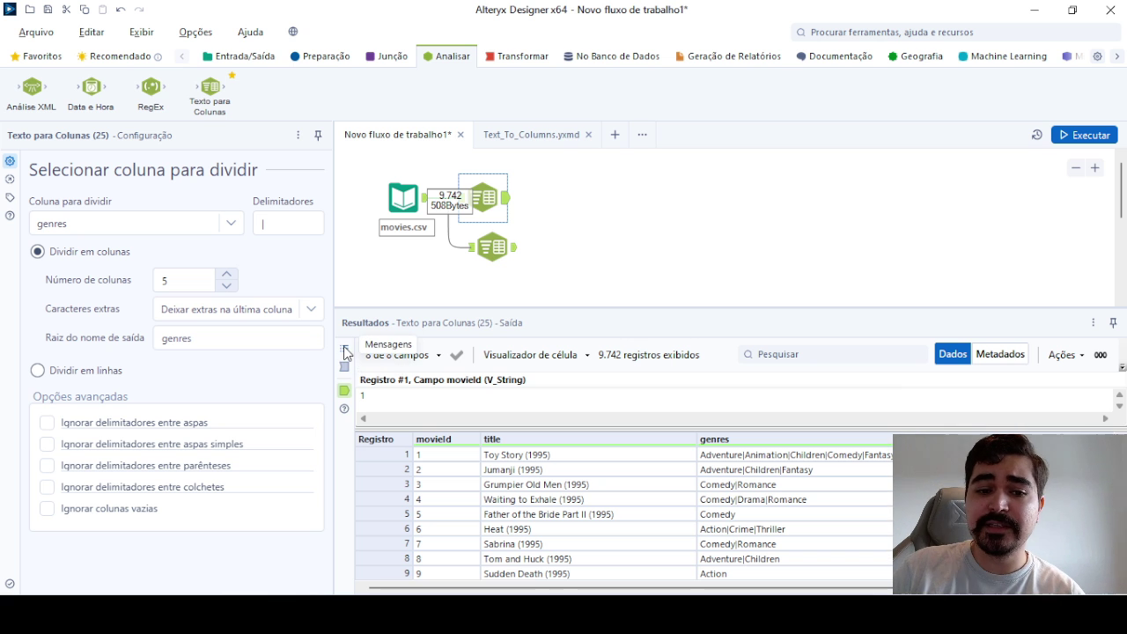
left_click(346, 353)
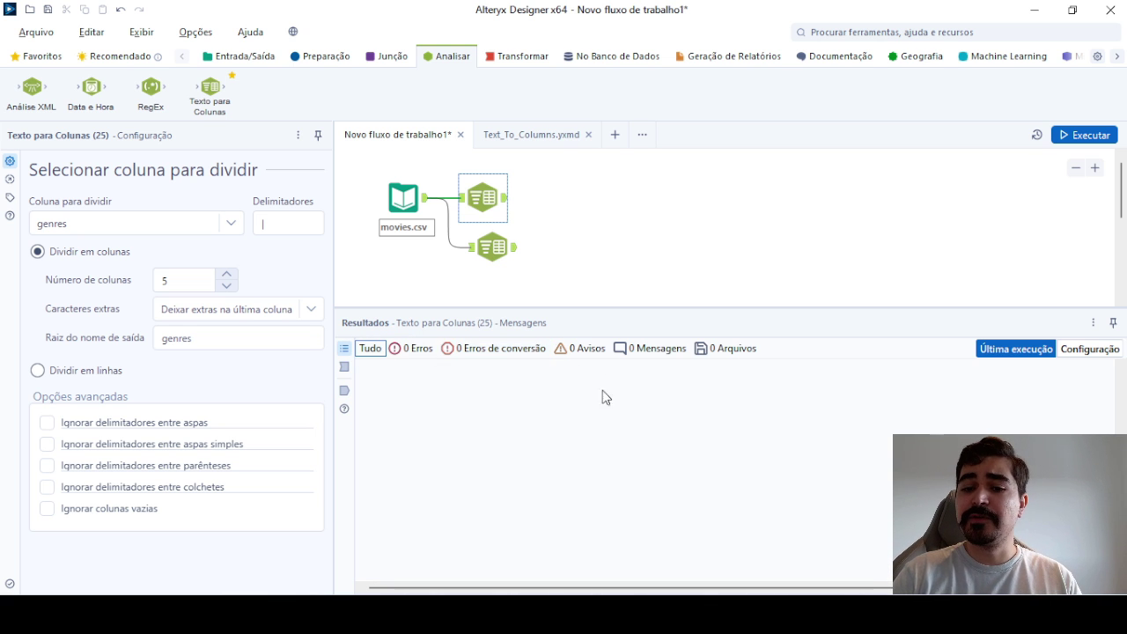
left_click(345, 390)
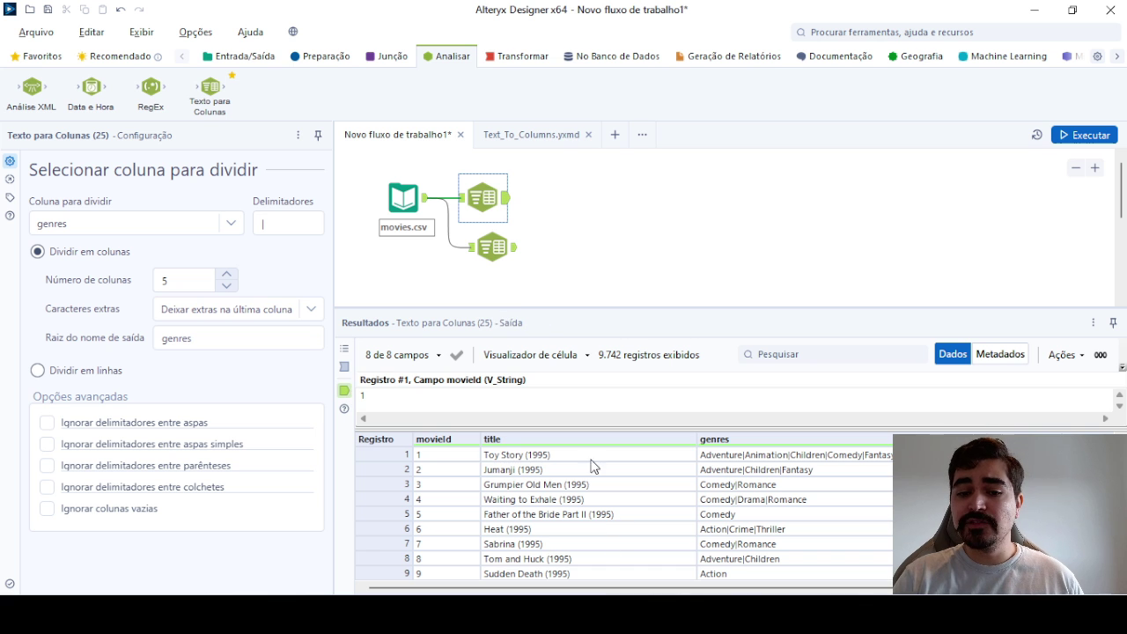
left_click(571, 357)
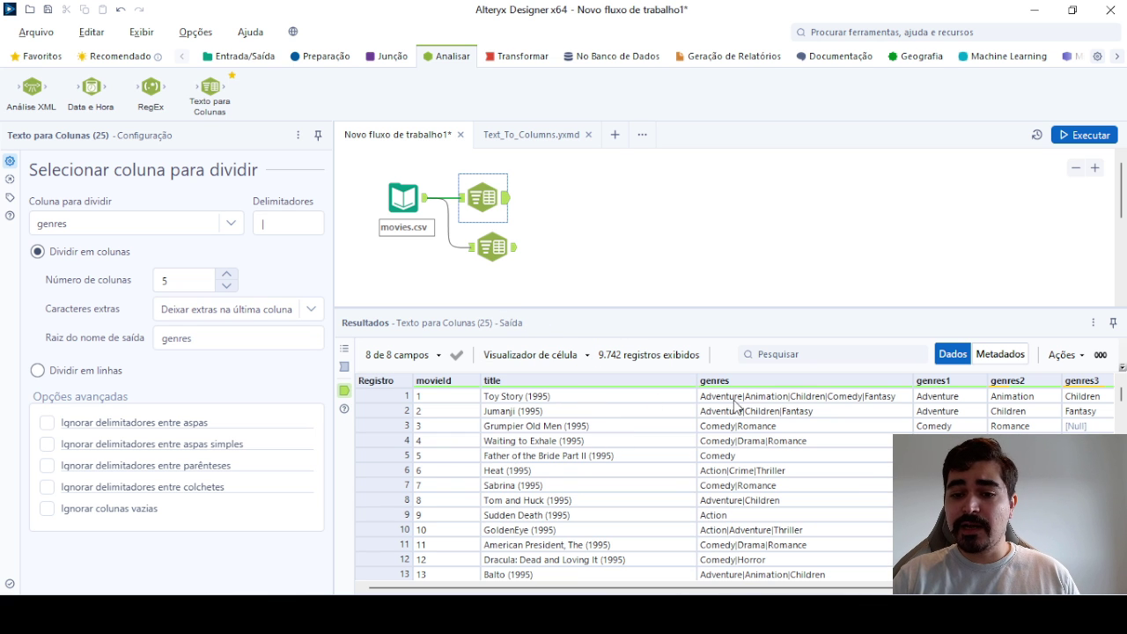
- Examine how each film's original genres value is distributed across the genres1 to genres5 columns
left_click_drag(751, 400, 768, 441)
left_click_drag(777, 588, 906, 587)
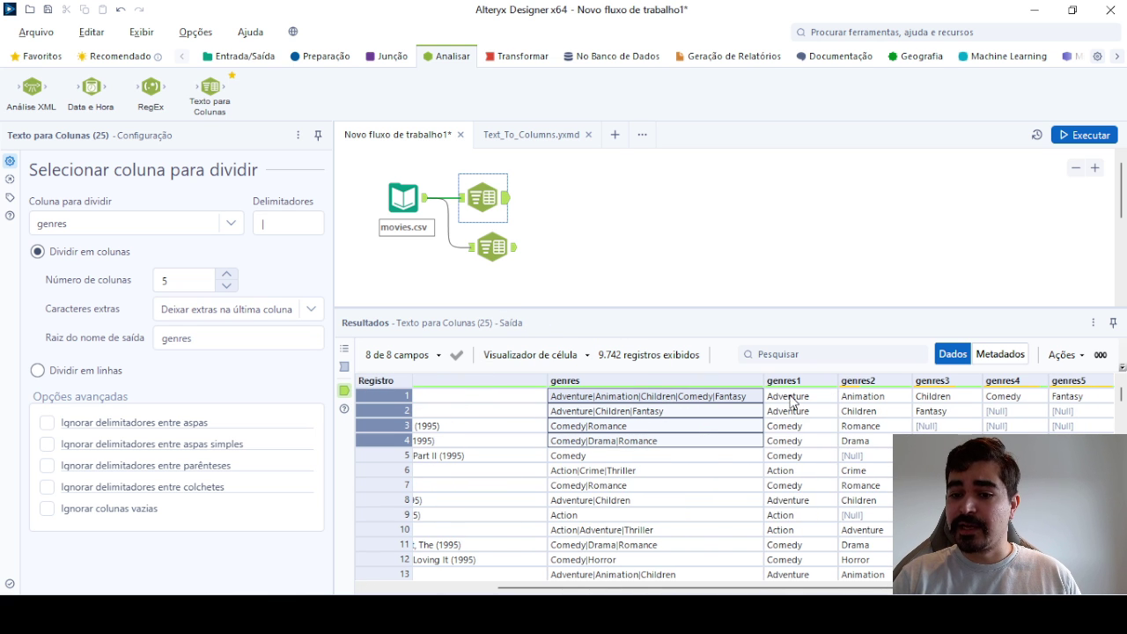
left_click_drag(790, 397, 798, 467)
left_click_drag(861, 400, 885, 459)
left_click_drag(935, 412, 951, 457)
left_click_drag(1002, 413, 1013, 467)
left_click_drag(1071, 412, 1078, 500)
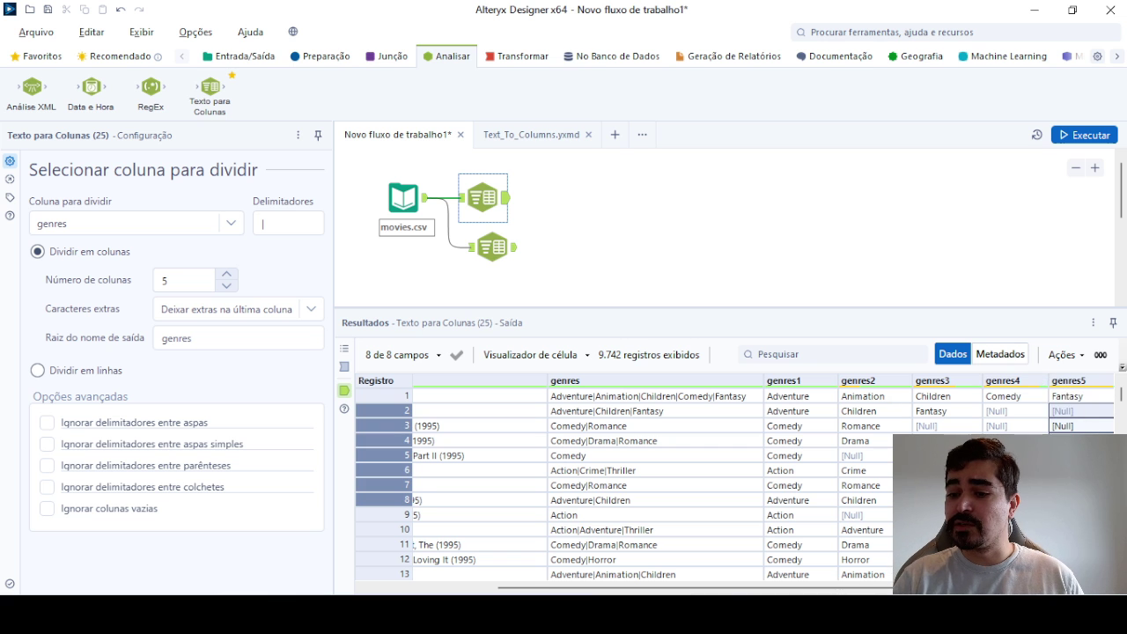
left_click_drag(1081, 441, 1081, 470)
left_click(1061, 455)
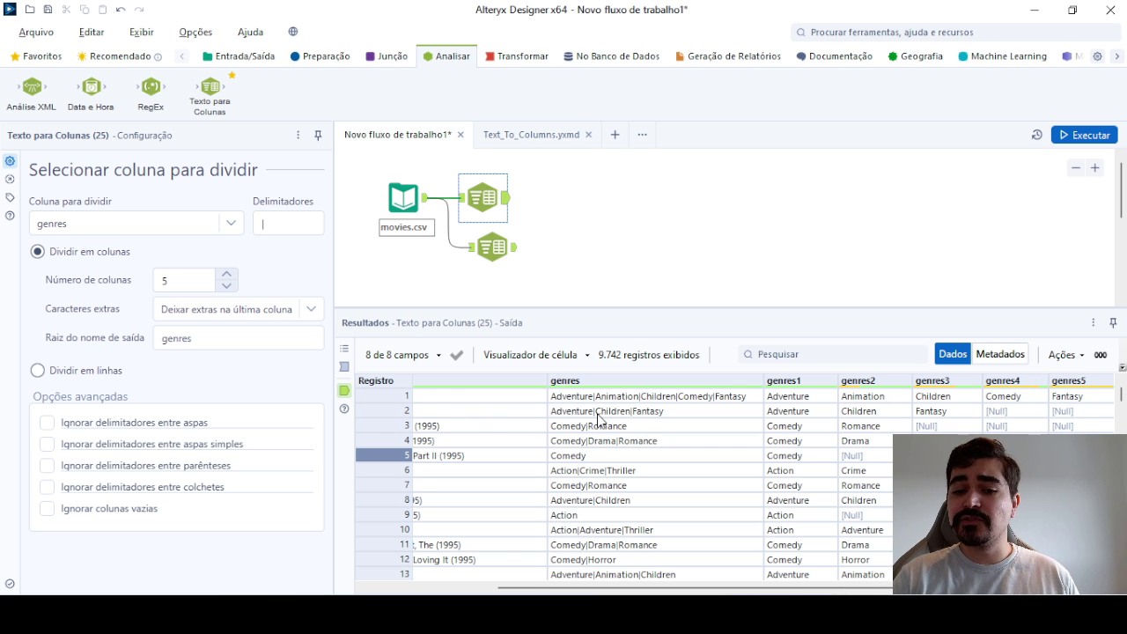
left_click_drag(604, 416, 602, 502)
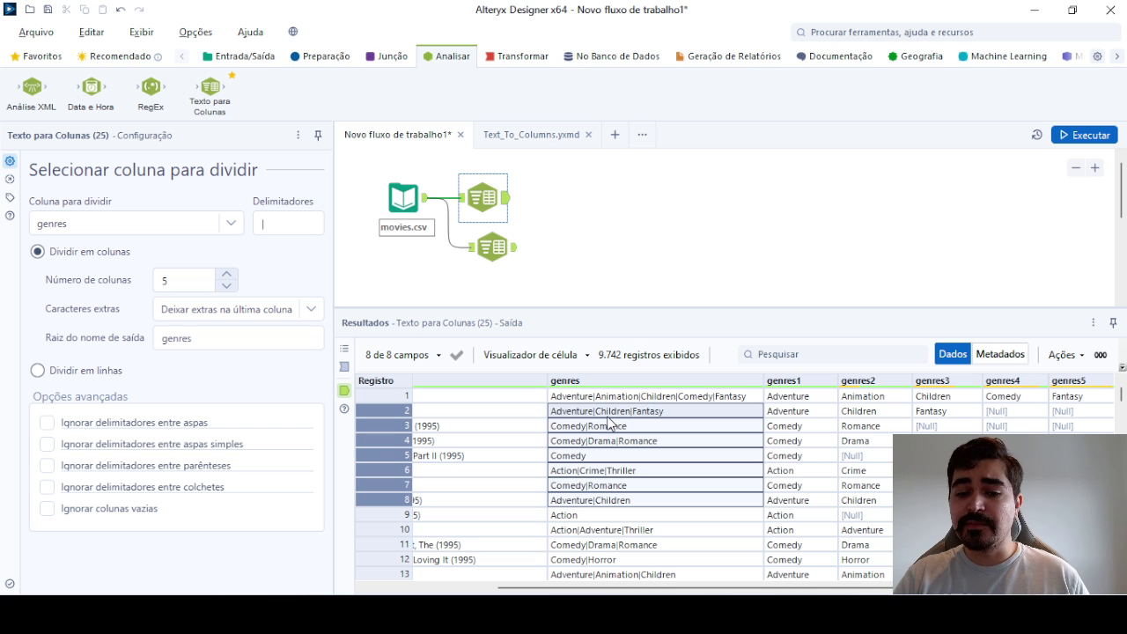
left_click(568, 427)
key("Left")
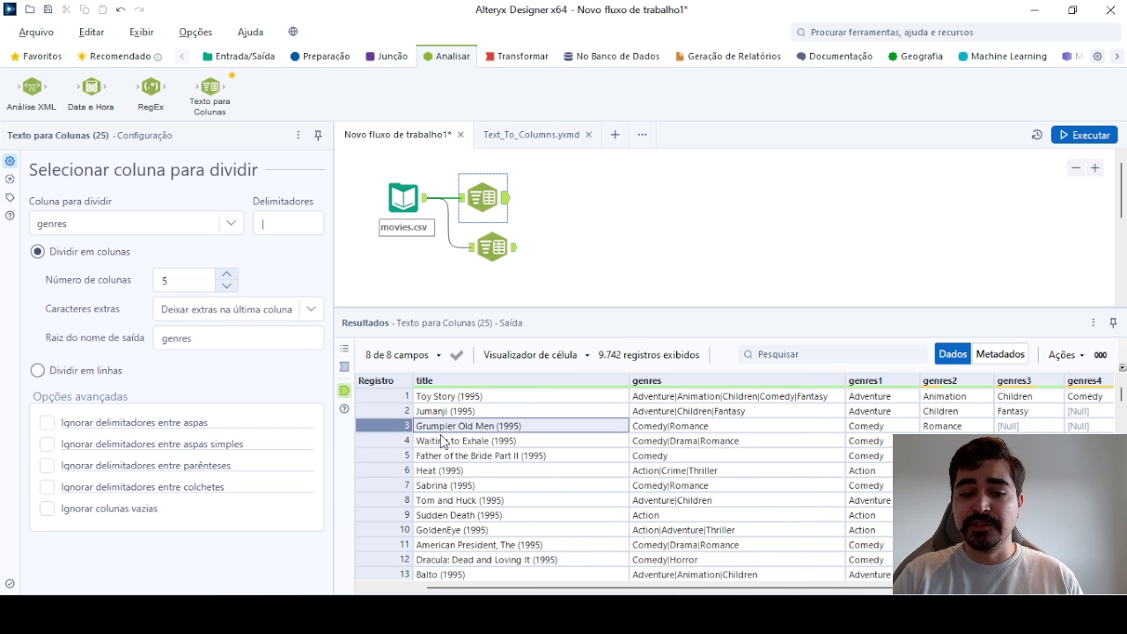
left_click(650, 431)
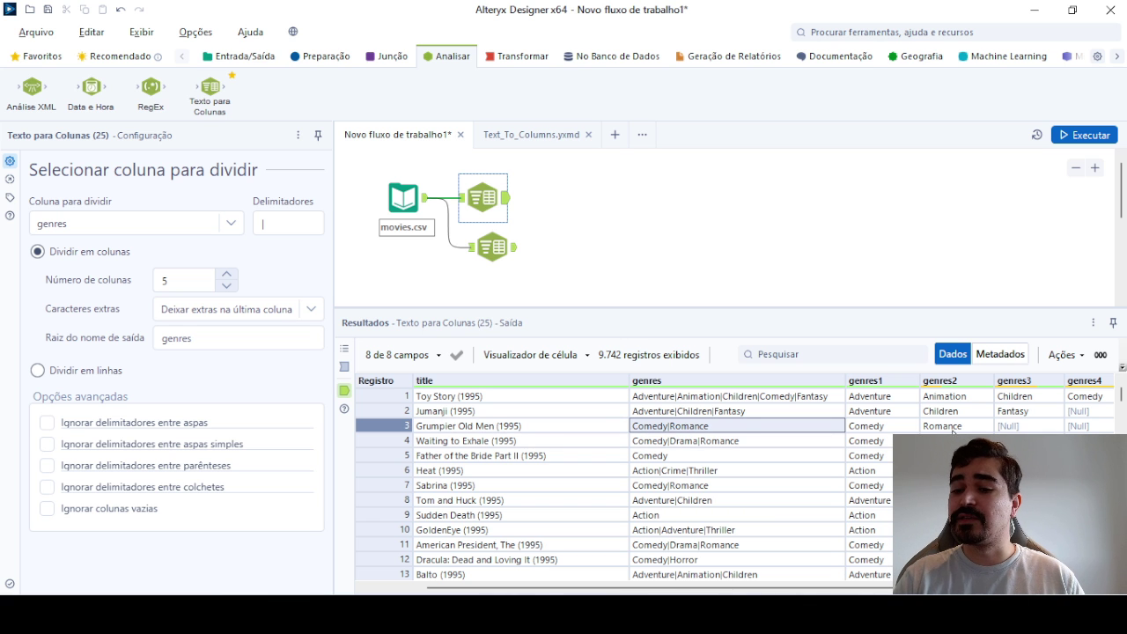
- Inspect the second Text to Columns tool's three-column output and the warnings logged for its discarded genre values
left_click(486, 250)
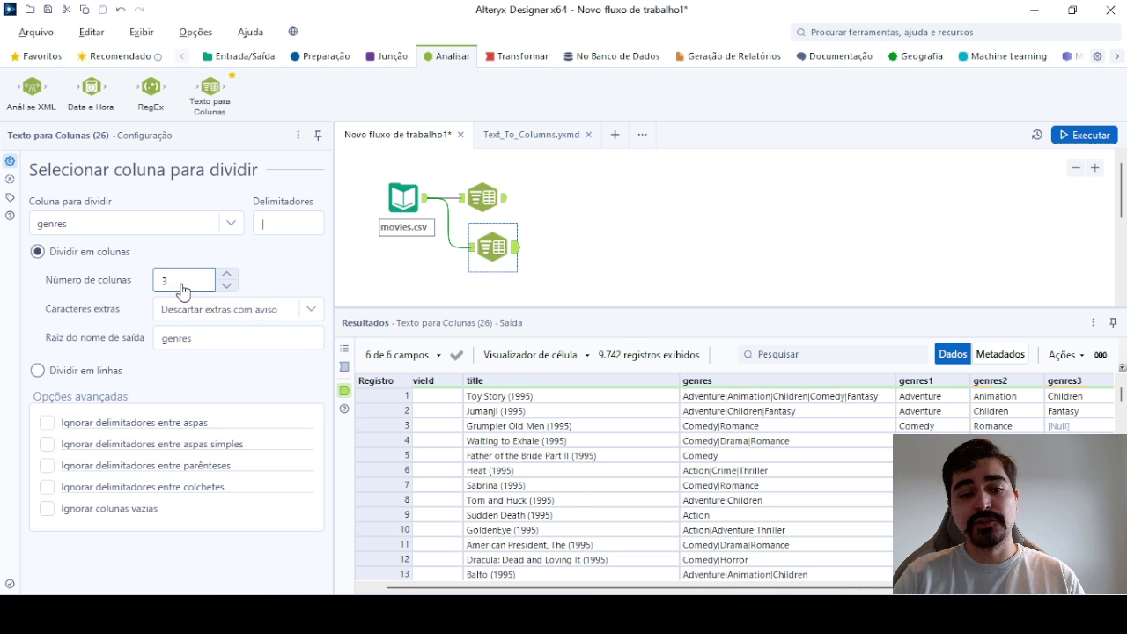
left_click(1087, 398)
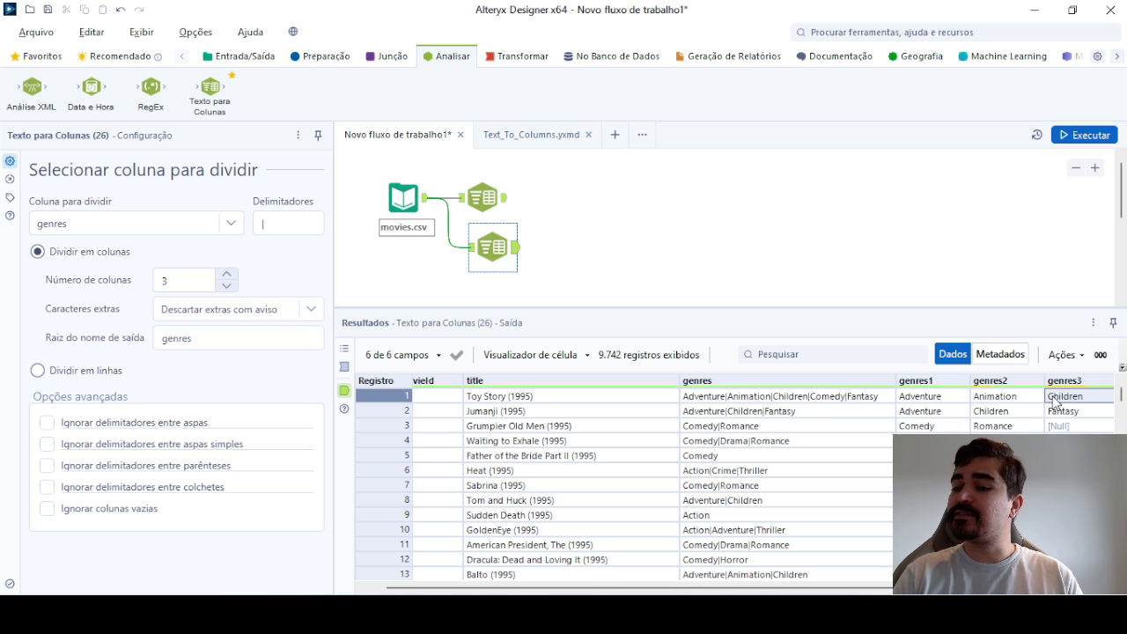
left_click(345, 349)
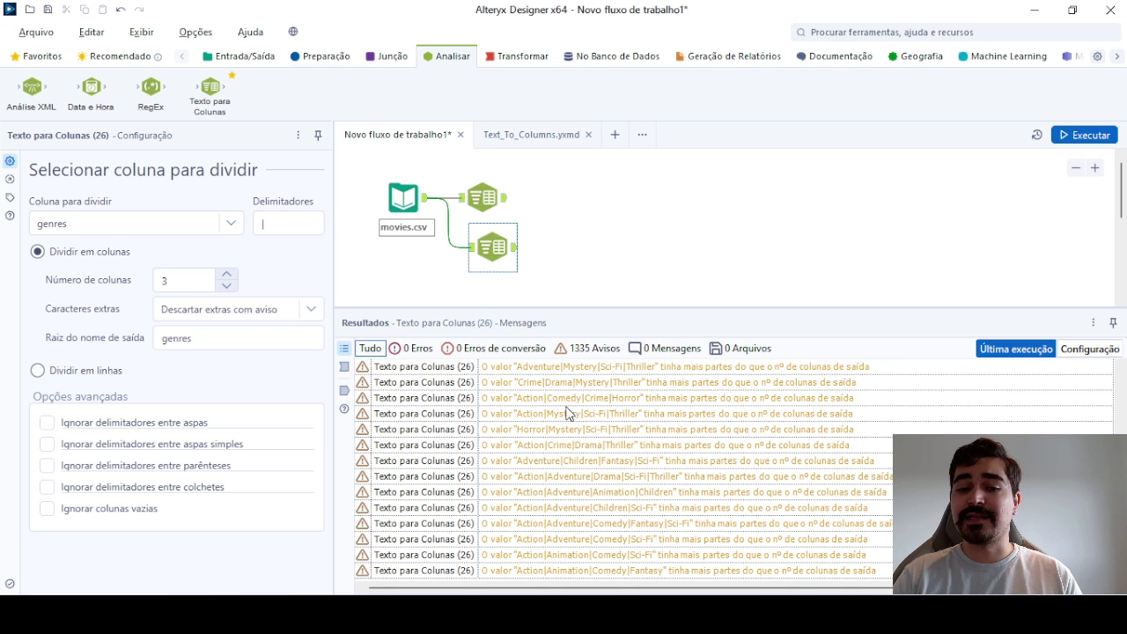
left_click_drag(572, 382, 584, 513)
scroll(582, 511, "up", 3)
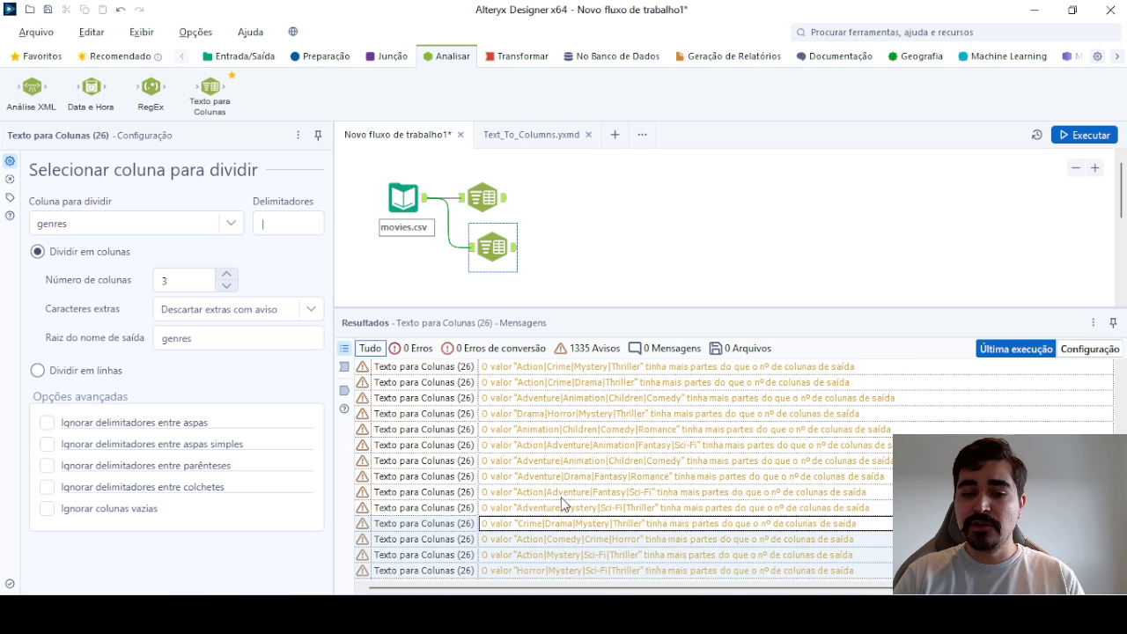
left_click(344, 390)
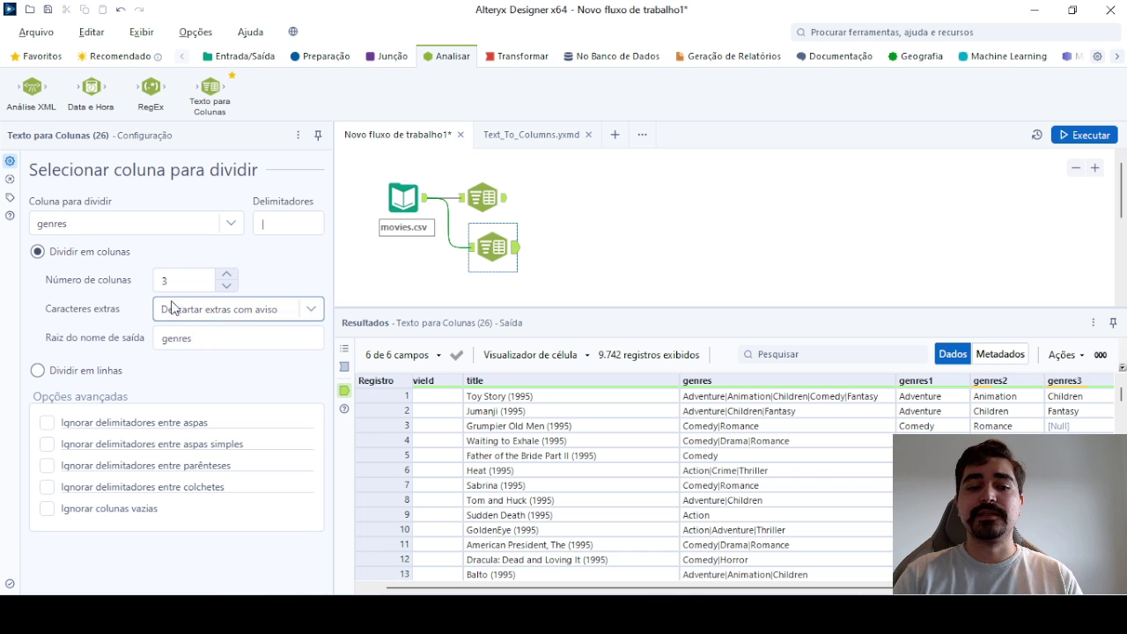
- Delete the second Text to Columns tool and return to the first one's configuration
key("Delete")
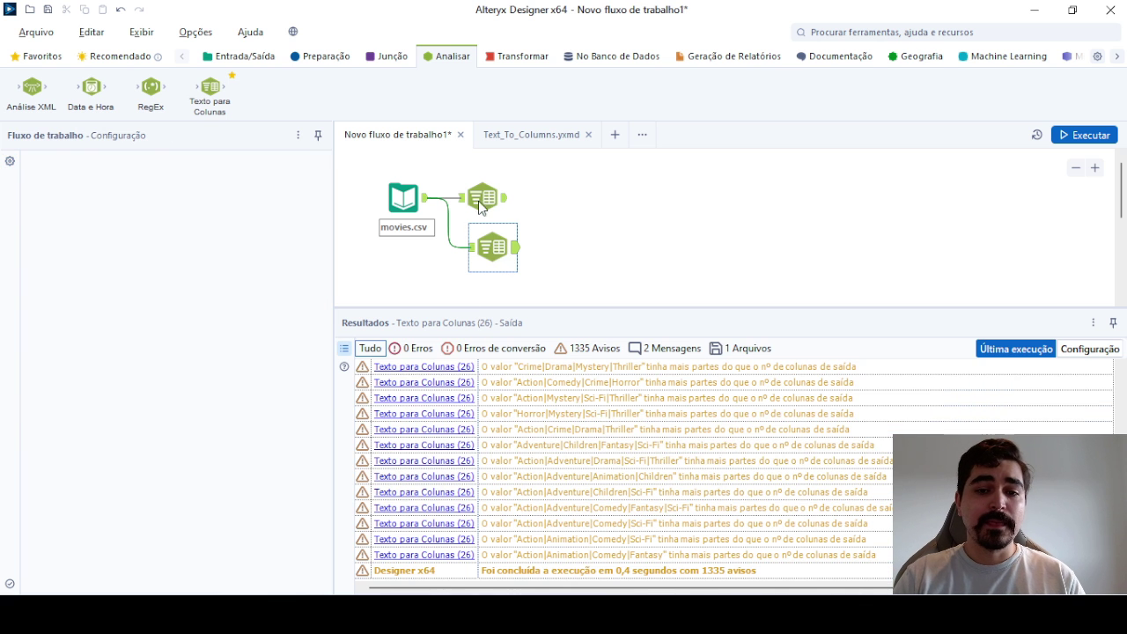
left_click(482, 197)
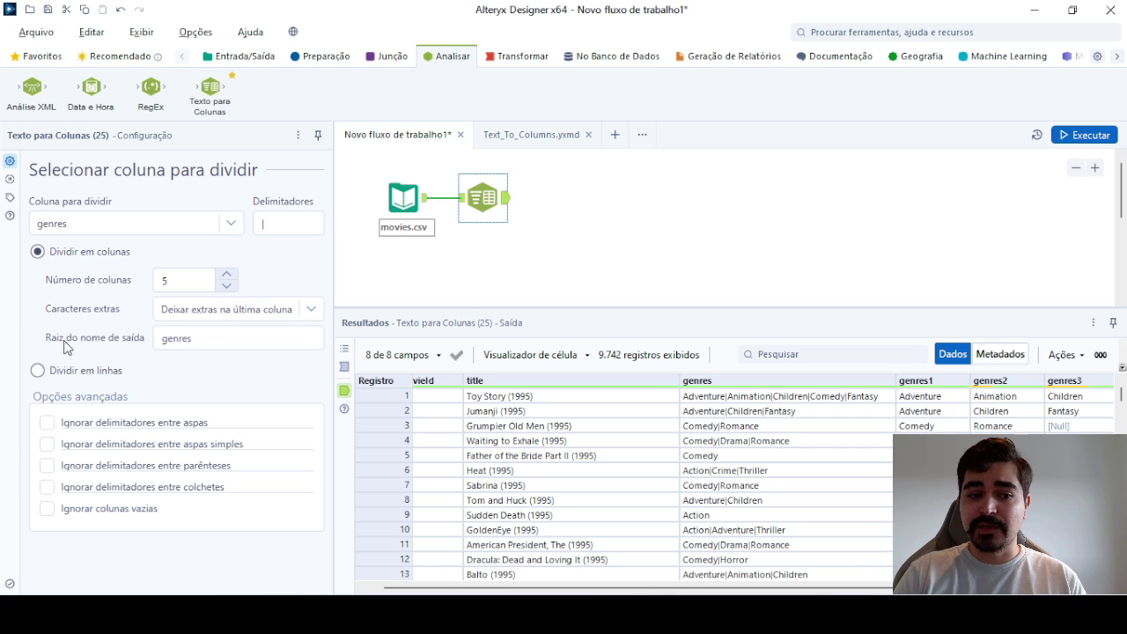
- Set the output root name of the split genre columns to Genero
double_click(239, 341)
left_click(868, 455)
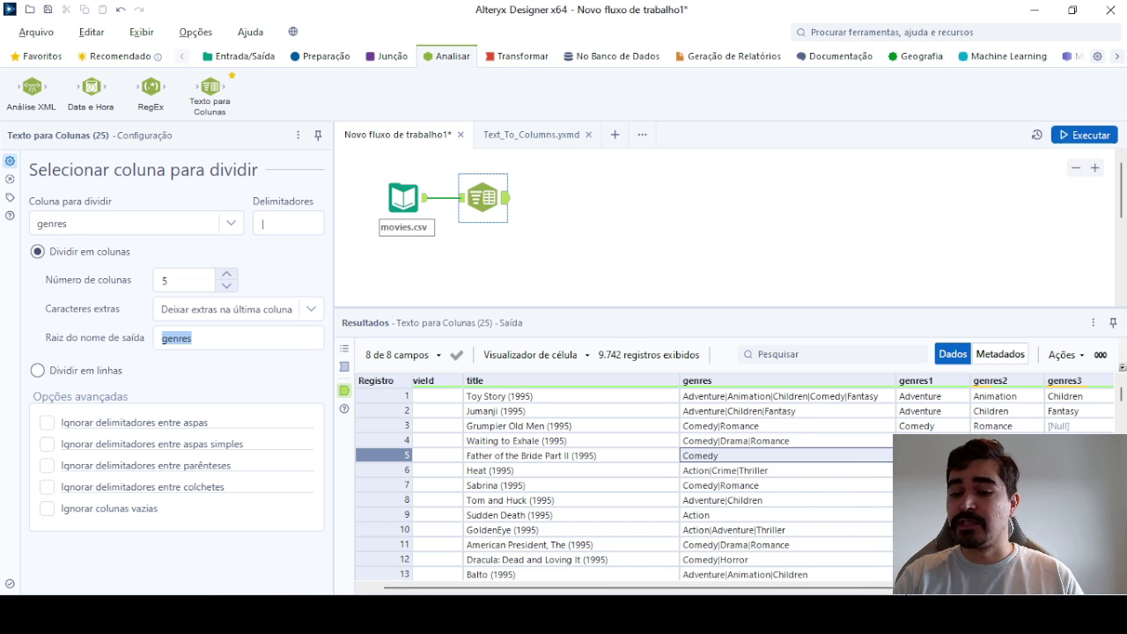
scroll(802, 425, "right", 3)
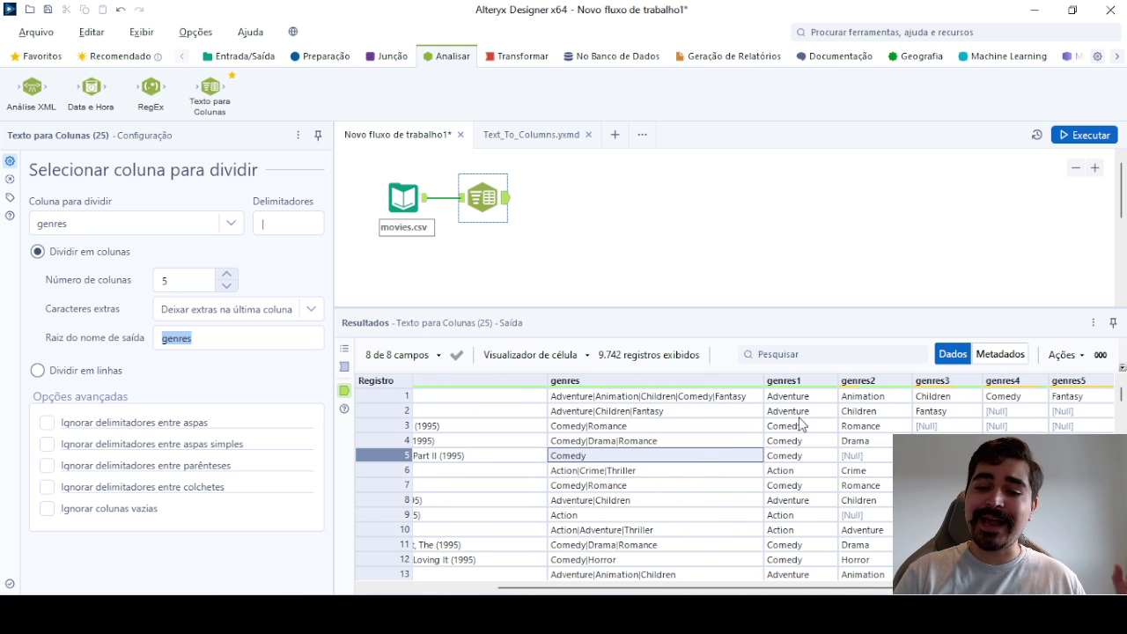
left_click_drag(176, 338, 204, 334)
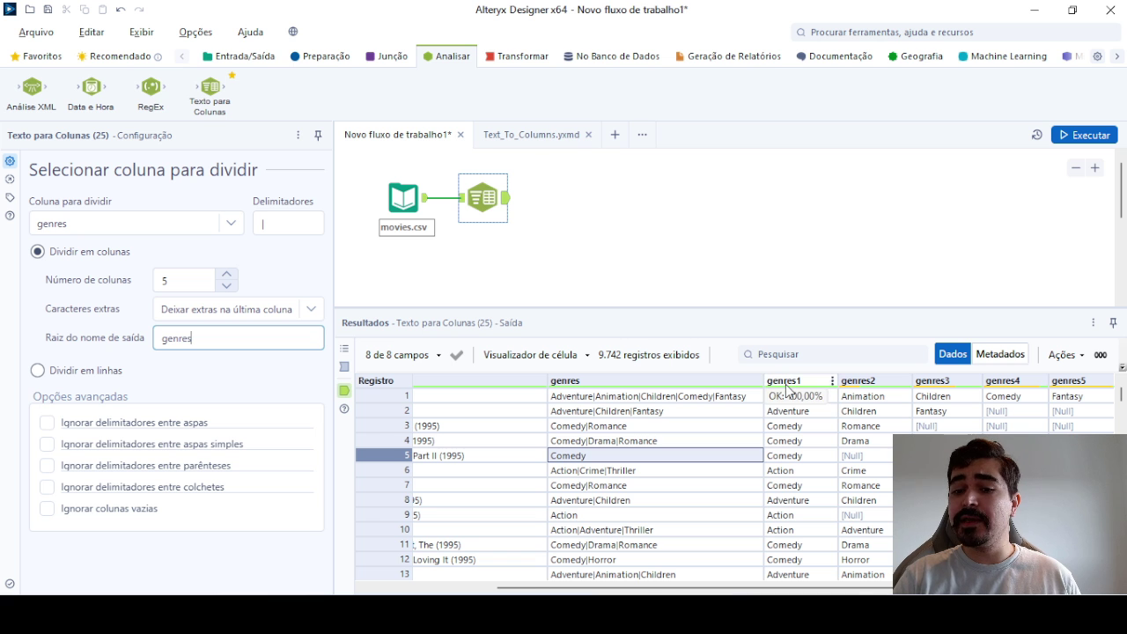
double_click(214, 338)
type("G")
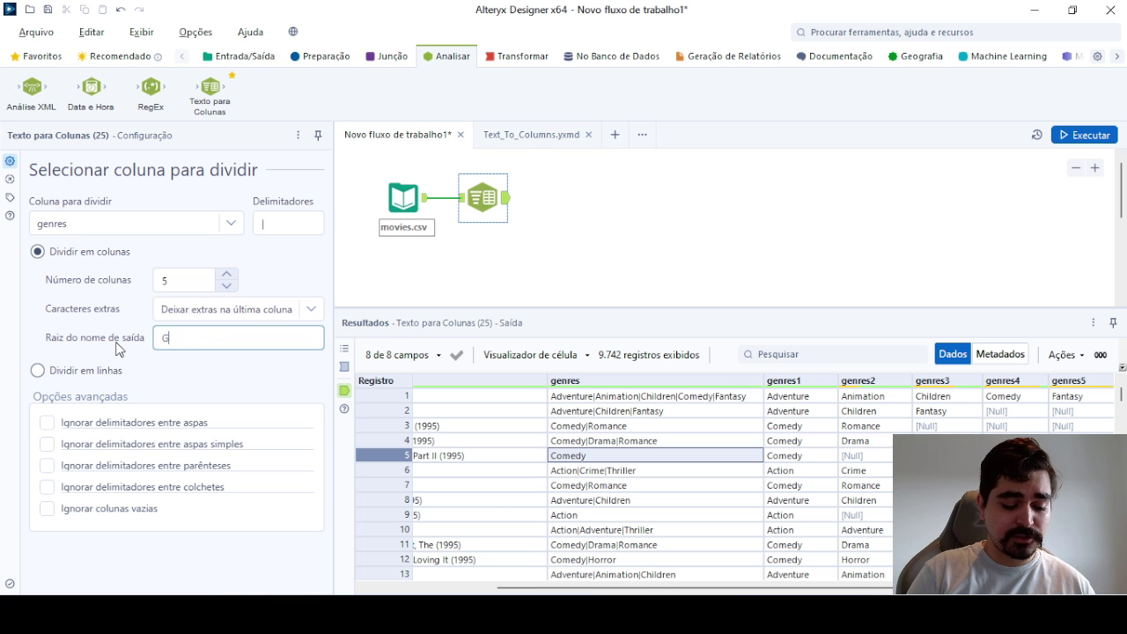
type("enero")
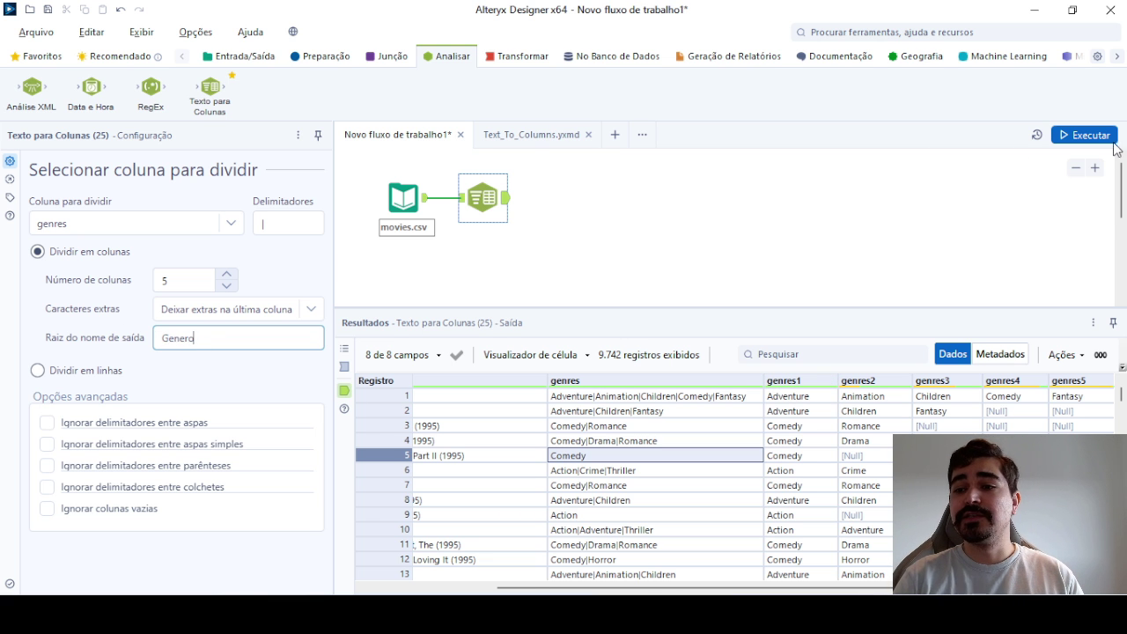
- Run the workflow and review the output columns Genero1 to Genero5
left_click(1084, 135)
key("Return")
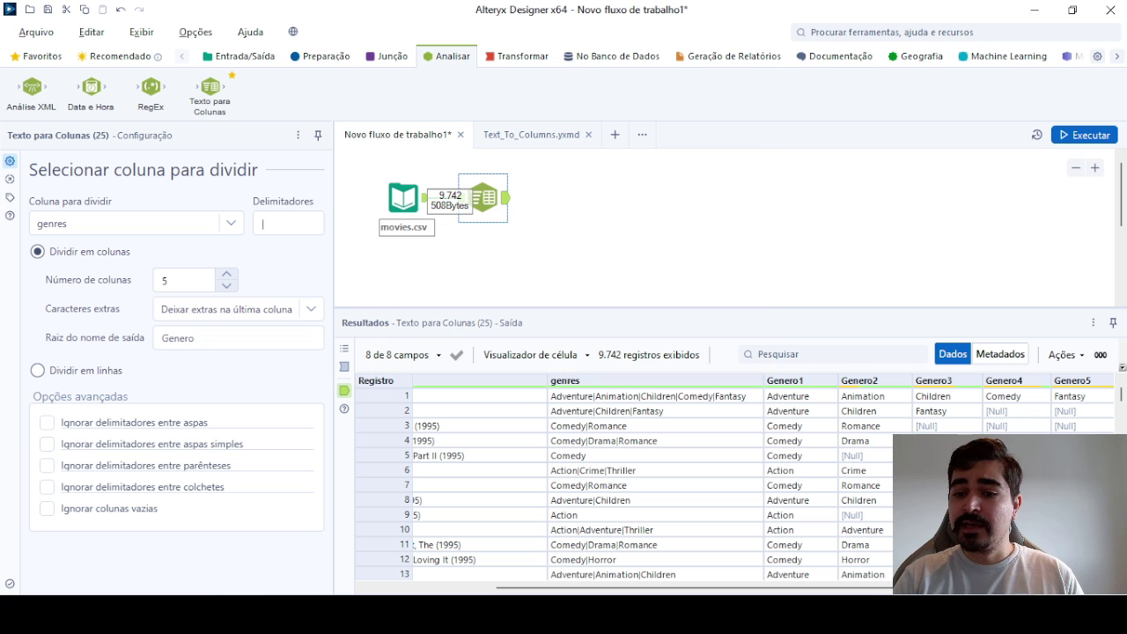
left_click_drag(790, 411, 832, 473)
left_click_drag(877, 427, 874, 471)
left_click_drag(945, 427, 944, 471)
left_click_drag(1012, 426, 1013, 471)
left_click_drag(1079, 441, 1078, 471)
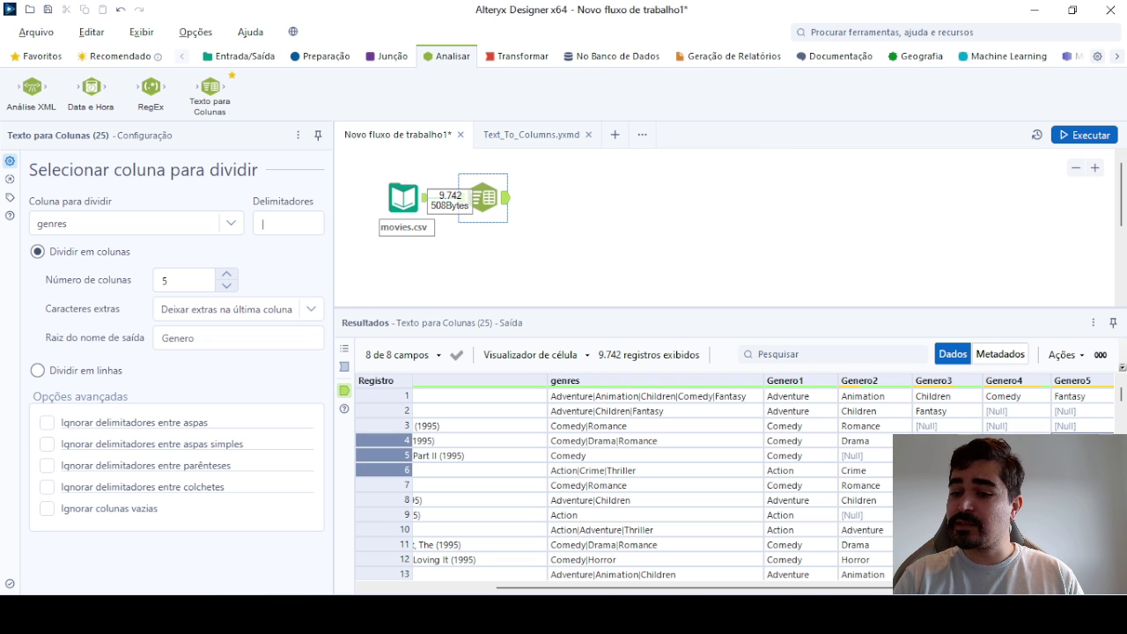
- Add a Select tool after the Text to Columns tool, connected to its output
left_click_drag(986, 588, 993, 588)
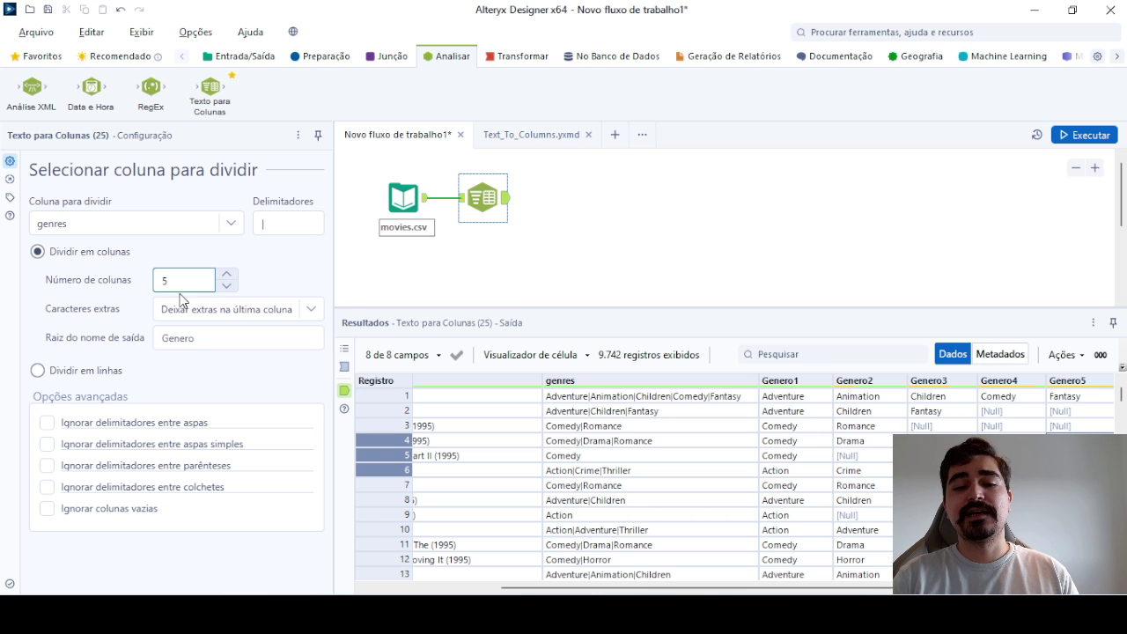
left_click(329, 58)
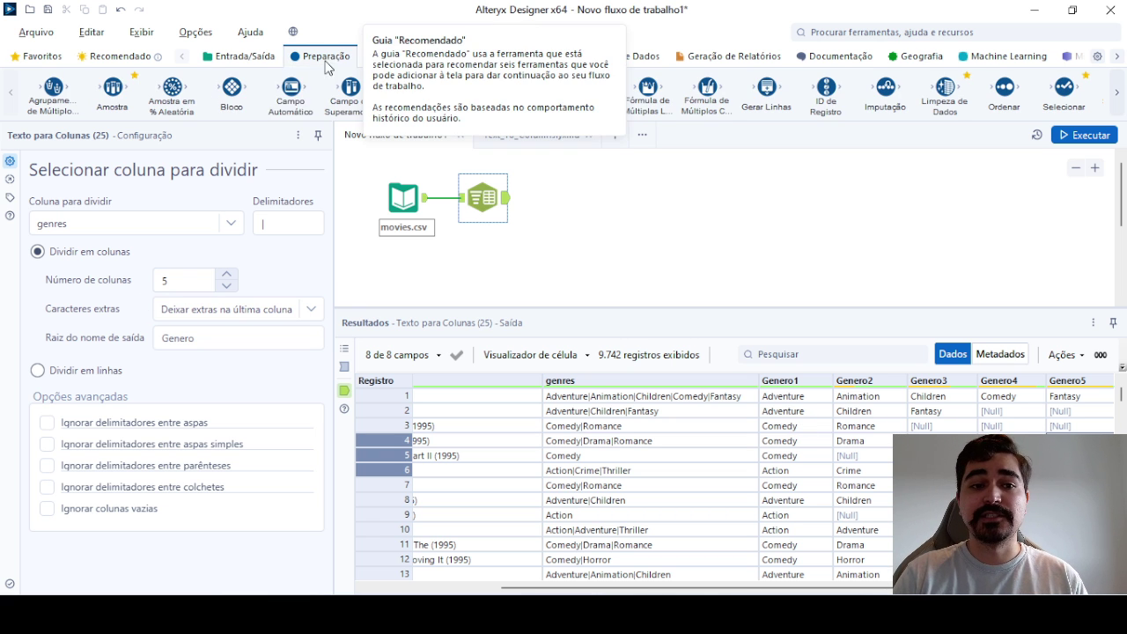
left_click_drag(1065, 91, 564, 197)
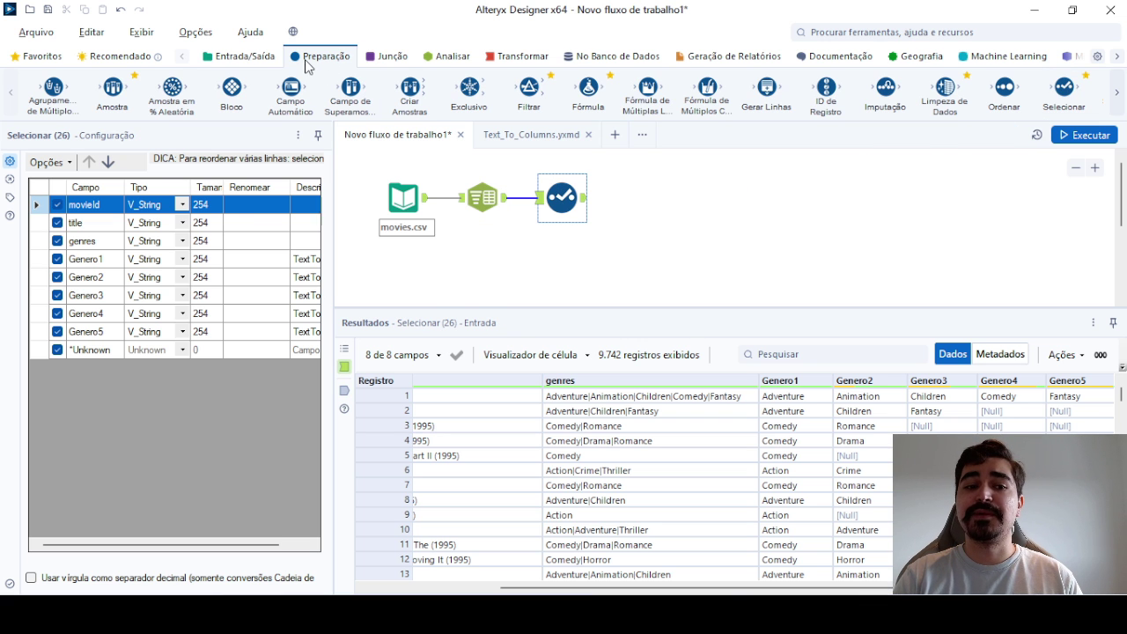
- Examine the rename field and the available data types for Genero1 in the Select tool
left_click(246, 258)
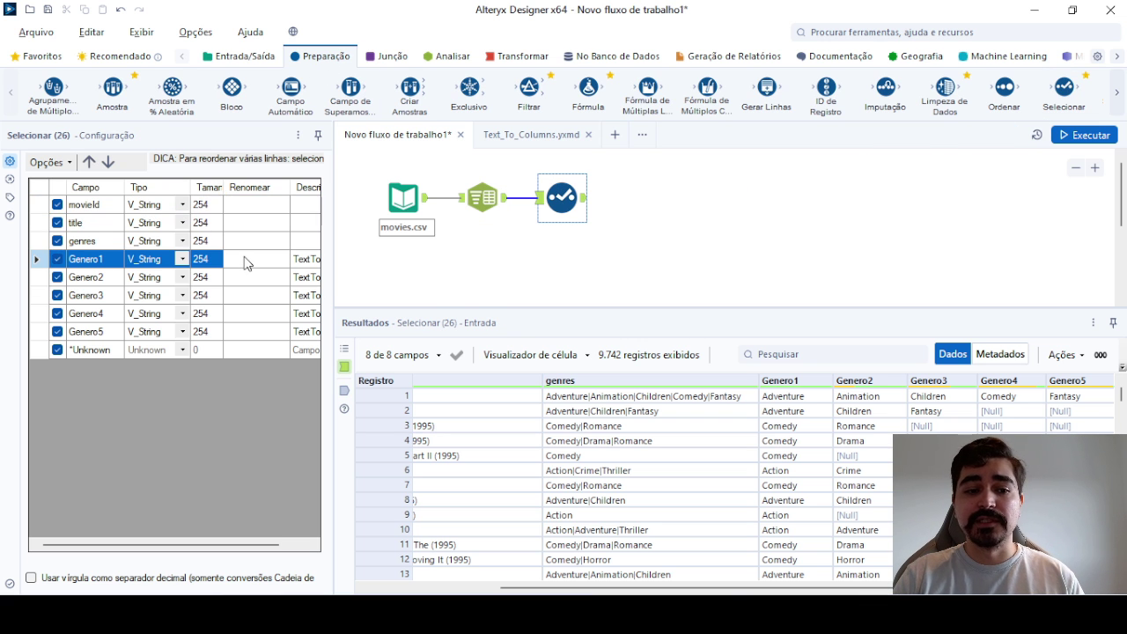
key("BackSpace")
key("BackSpace")
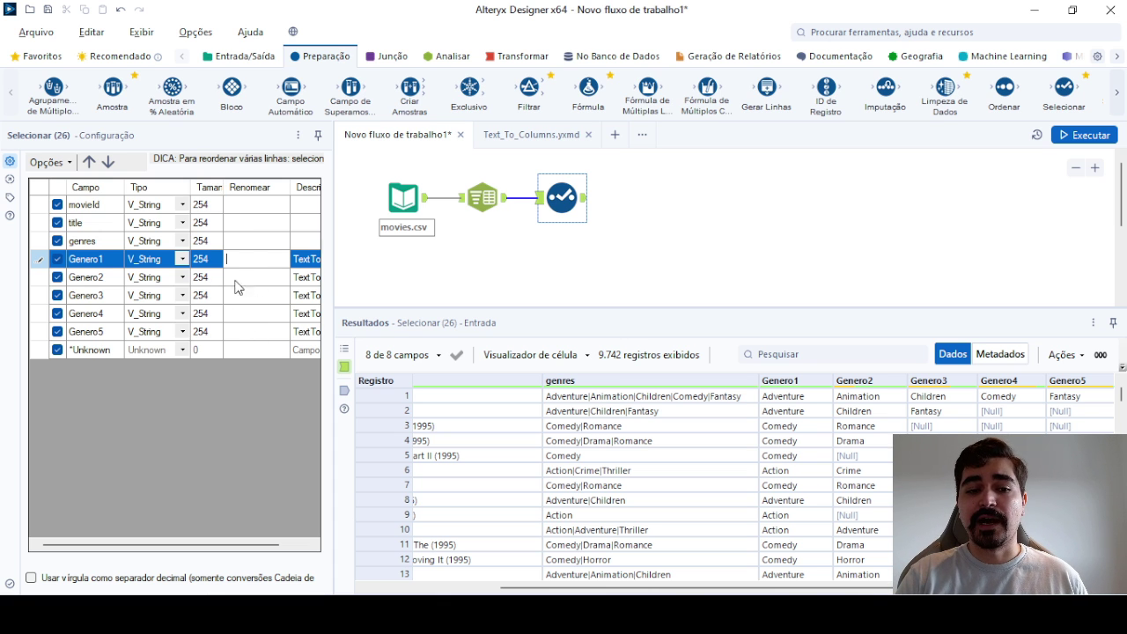
left_click(179, 262)
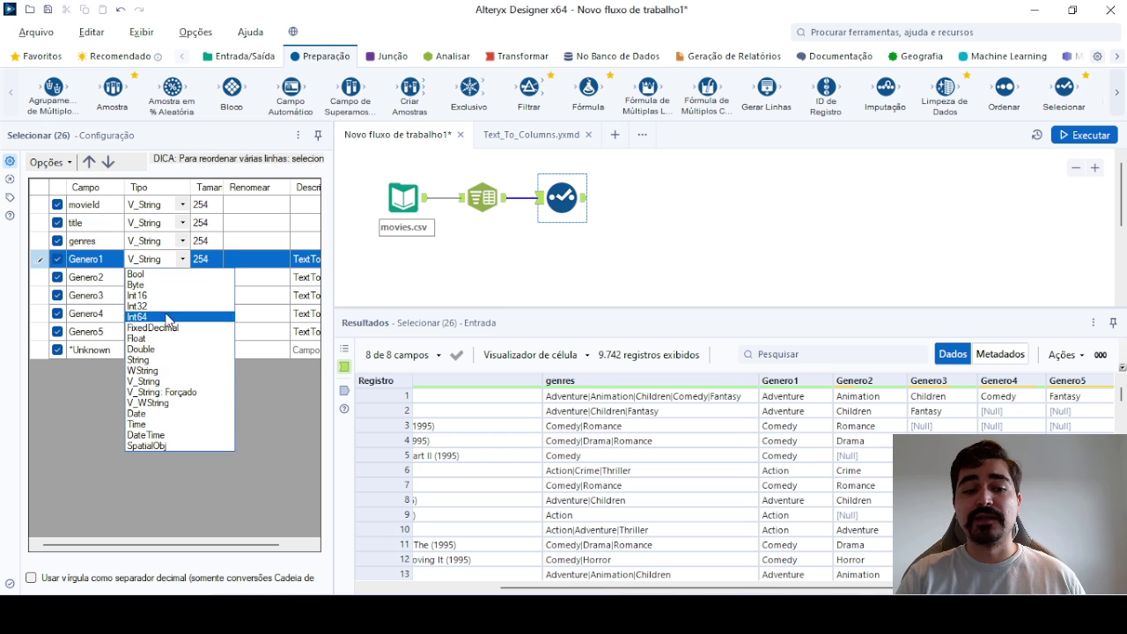
left_click(124, 244)
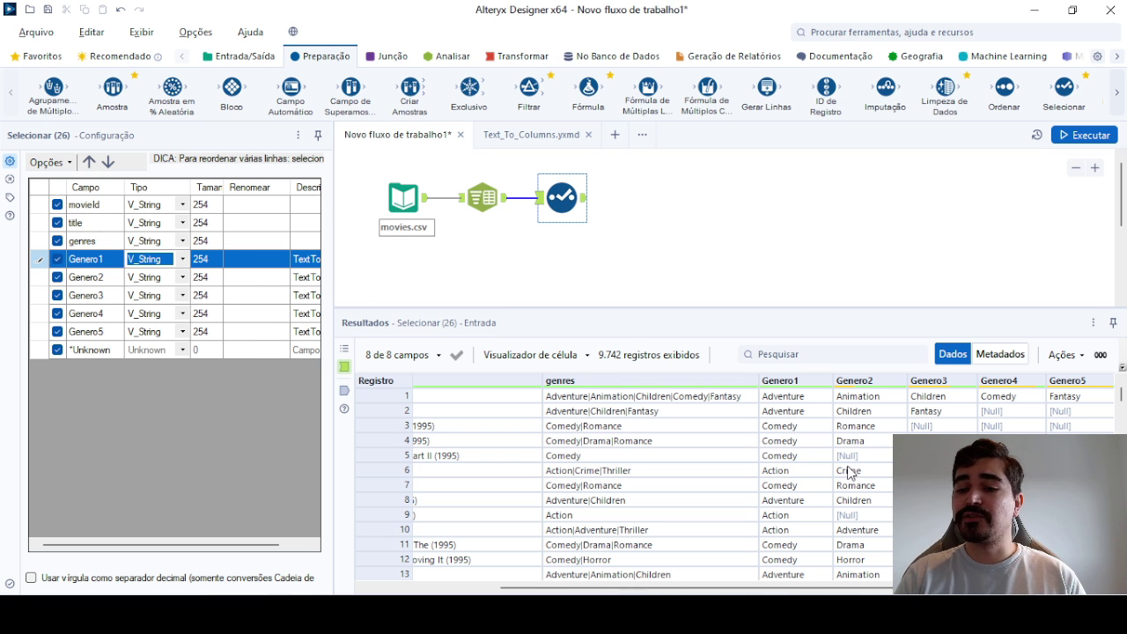
- Delete the Select tool and display the output of the Text to Columns tool
left_click(564, 198)
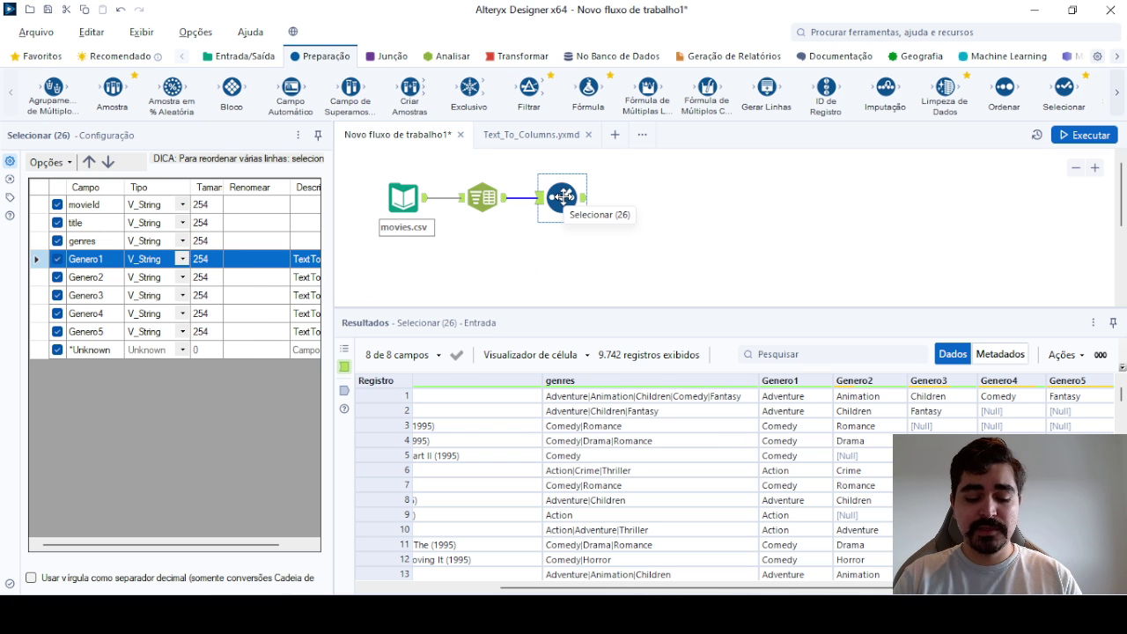
key("Delete")
left_click(482, 197)
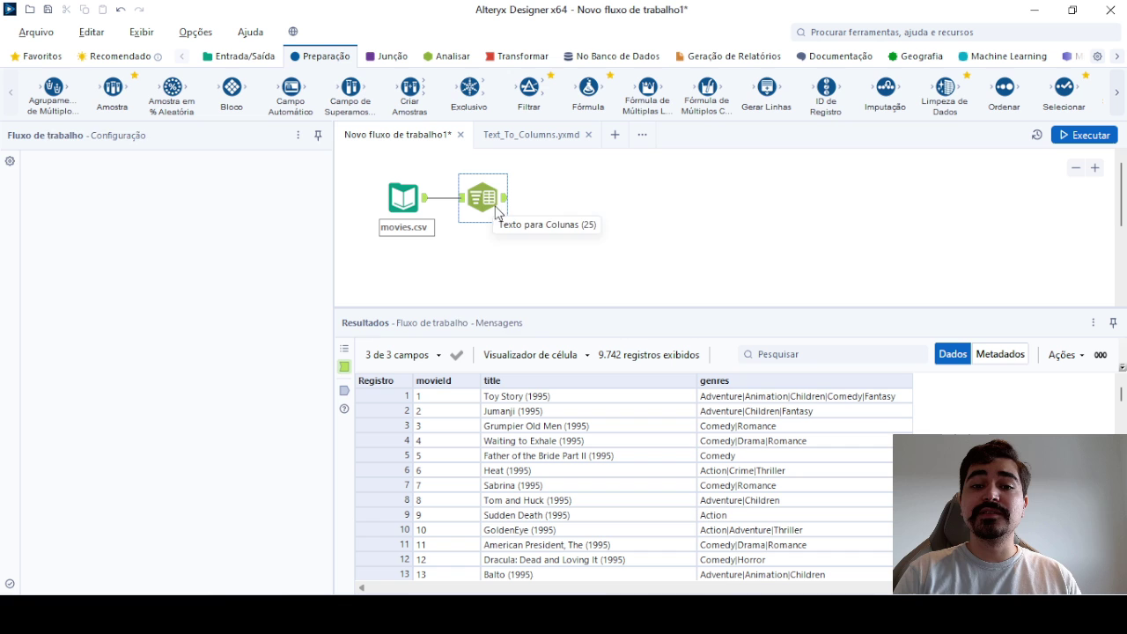
left_click(345, 393)
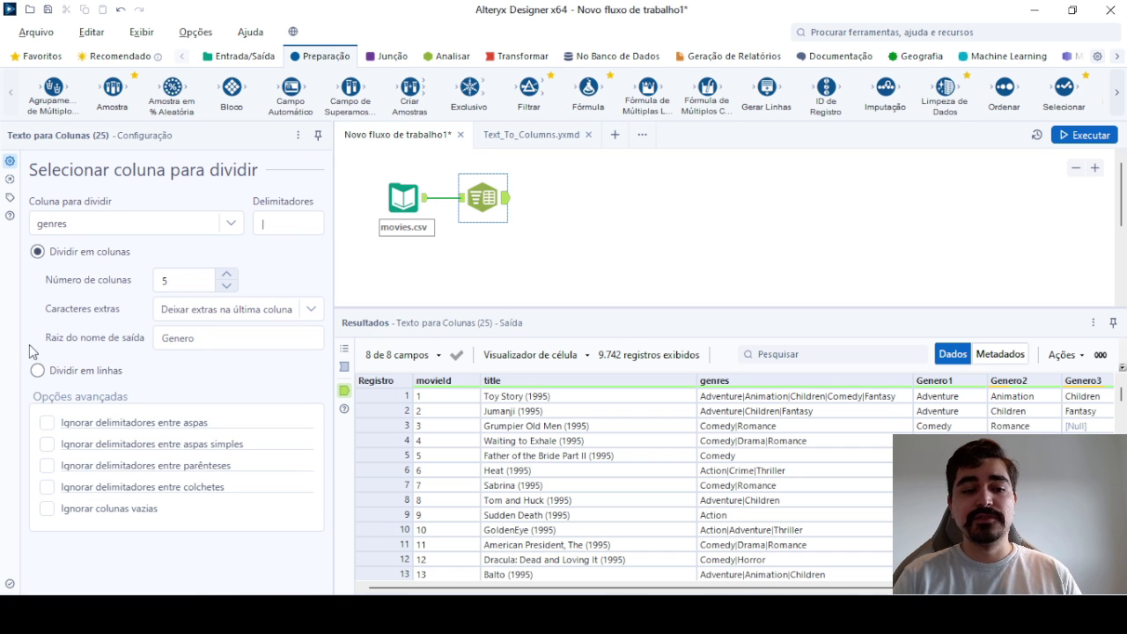
- Compare the null cells in Genero3 to Genero5 with the original genres values of the same records
left_click_drag(757, 587, 891, 587)
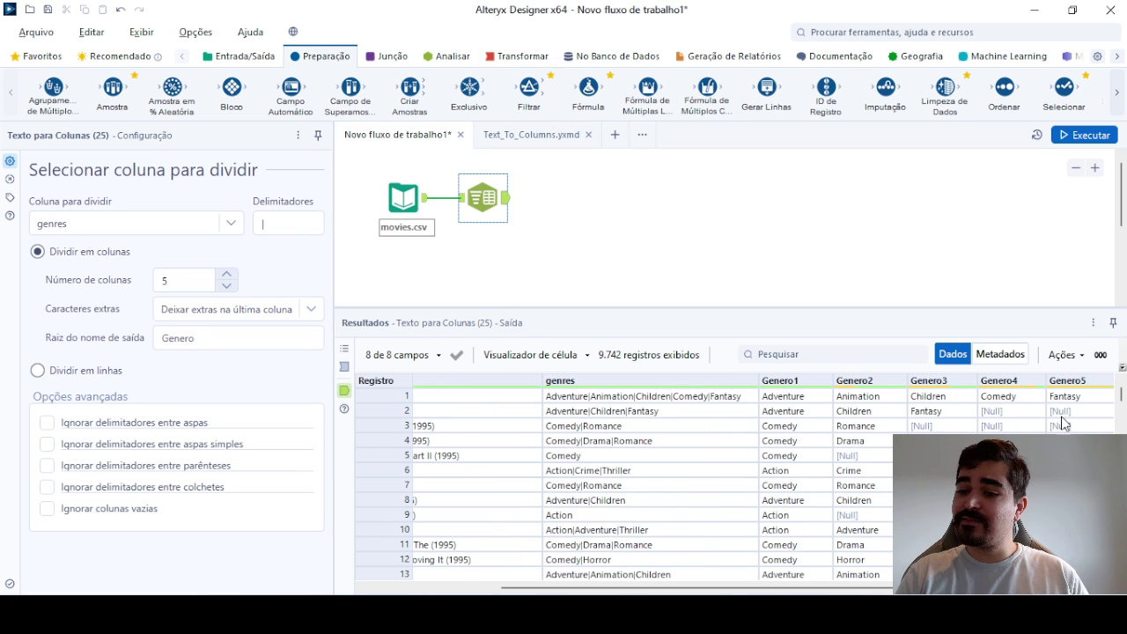
left_click_drag(1073, 412, 1069, 500)
left_click_drag(1011, 411, 1008, 515)
left_click(942, 428)
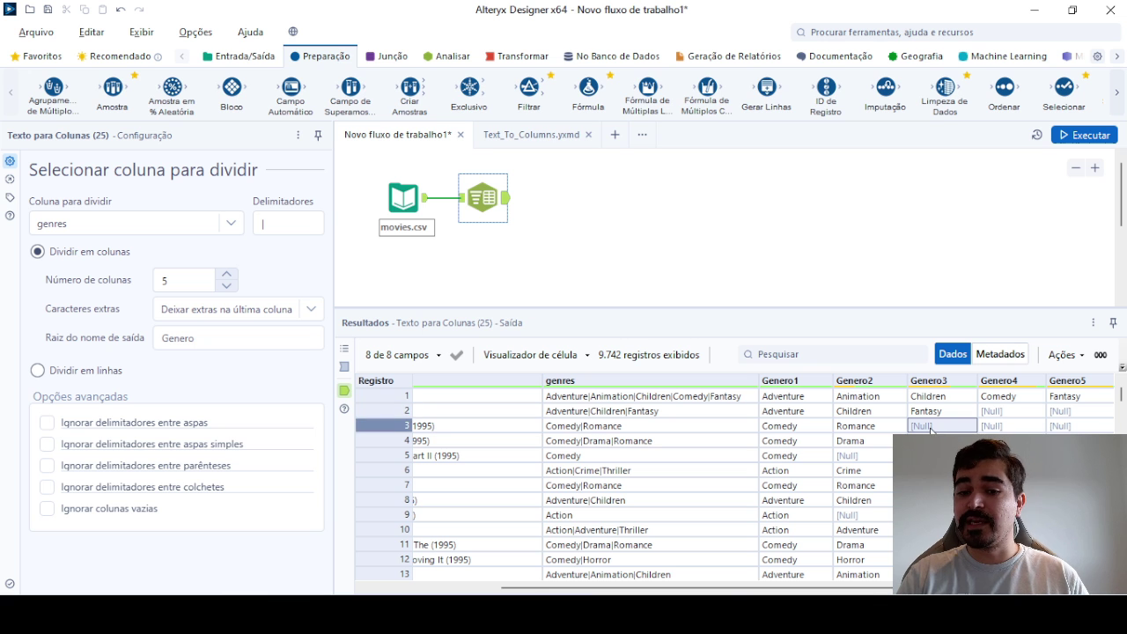
left_click(566, 414)
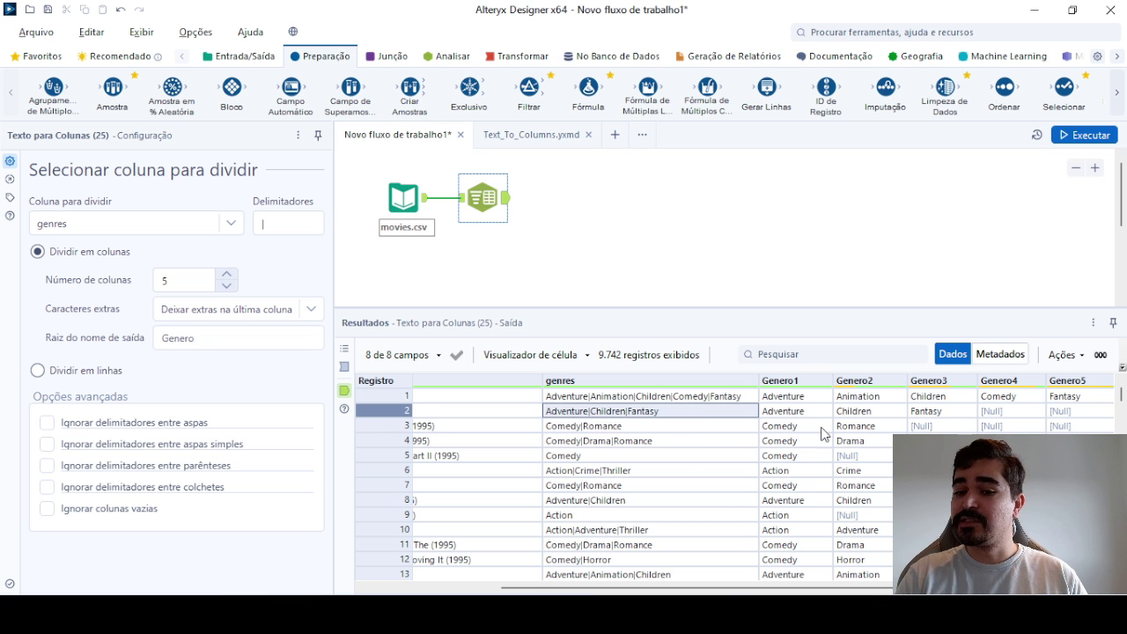
- Switch the Text to Columns tool to split genres into rows and view the first record's full genres value
left_click(81, 377)
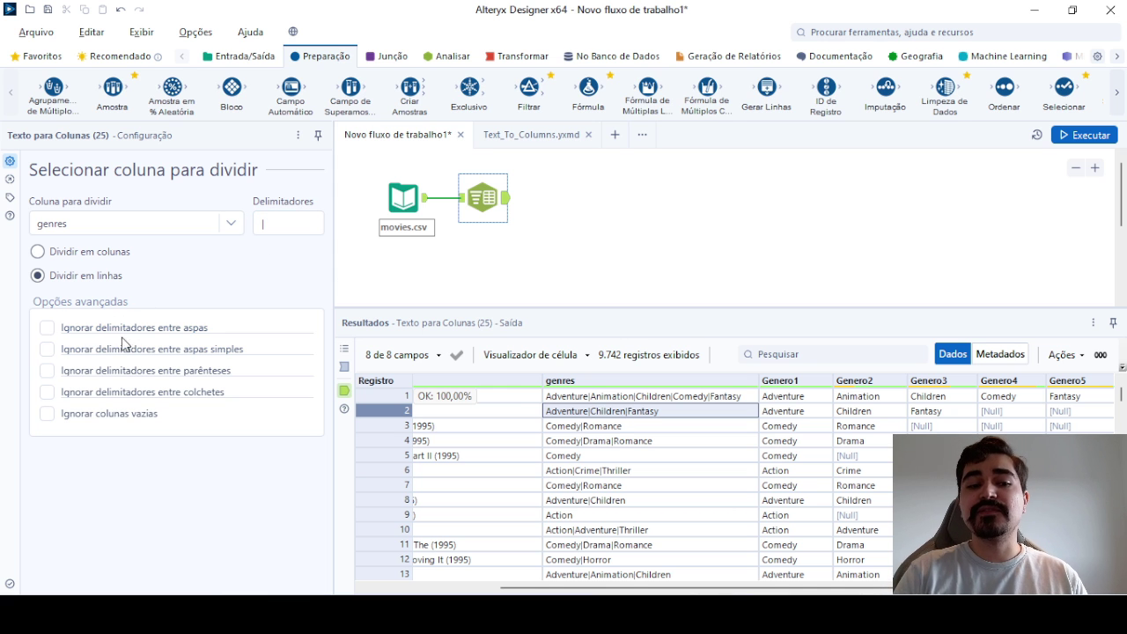
left_click(609, 396)
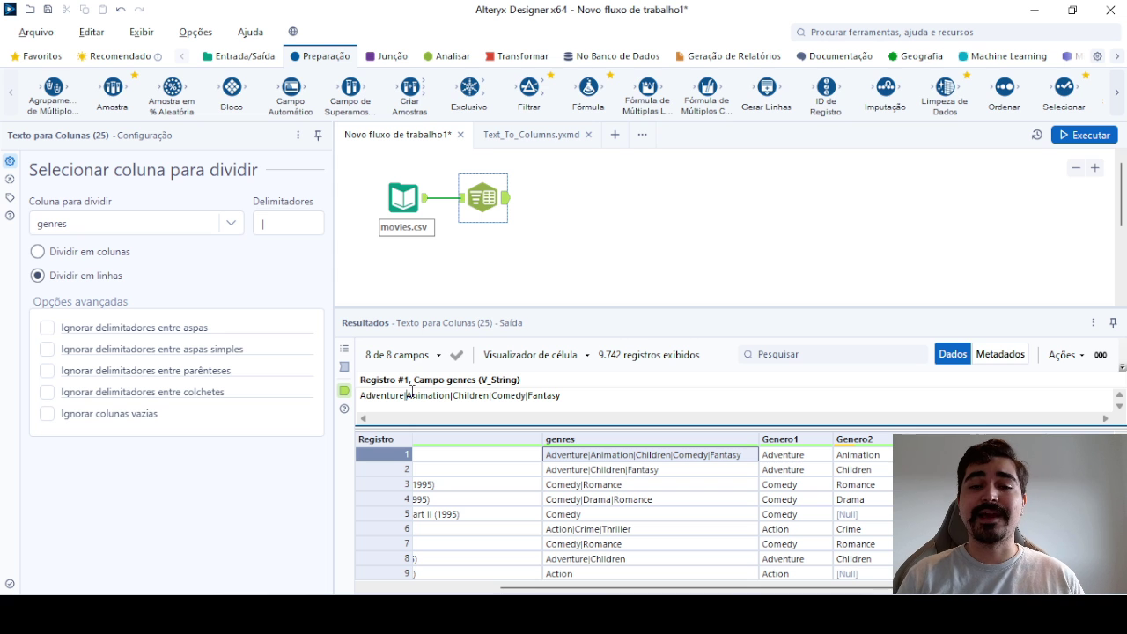
left_click(453, 395)
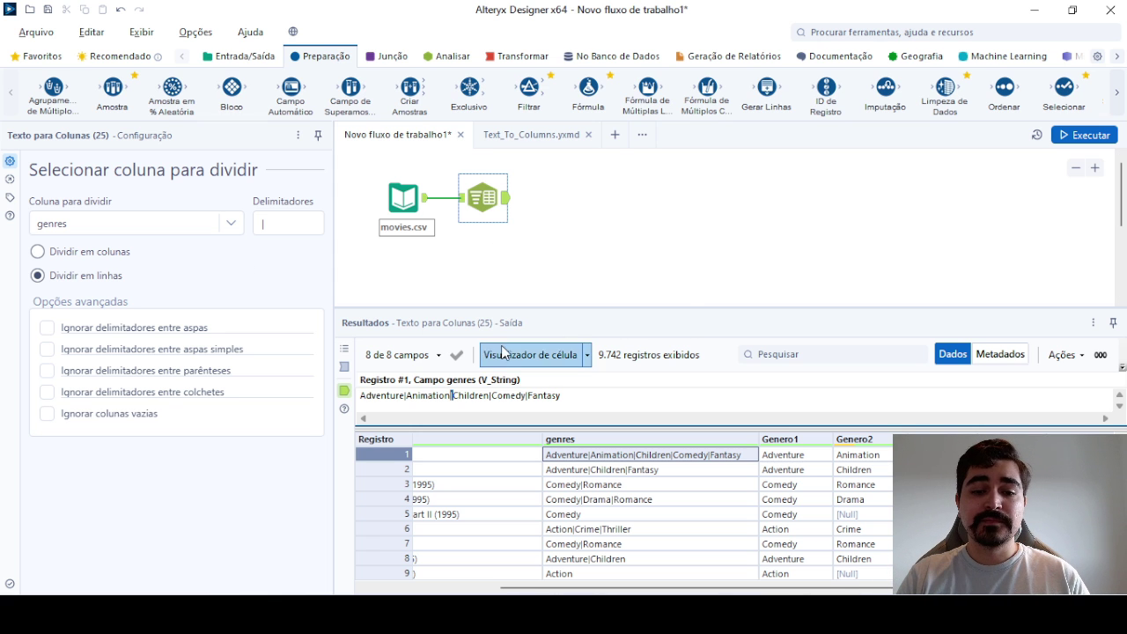
left_click(438, 355)
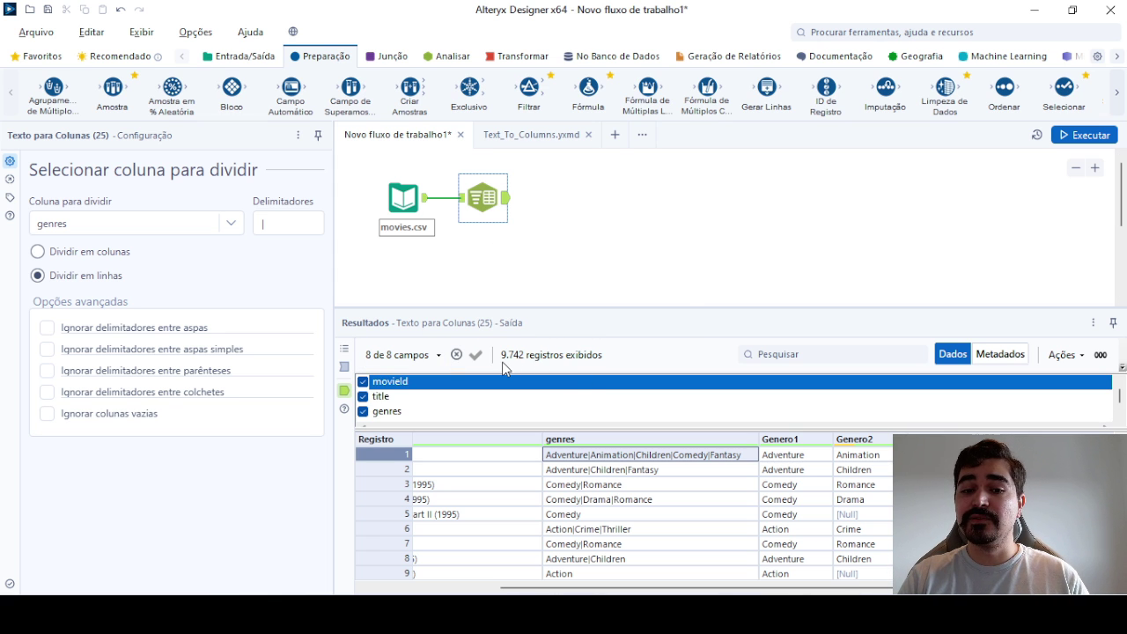
left_click(442, 358)
- Run the workflow and review how the Toy Story (1995) genres are distributed across separate rows
left_click(1081, 137)
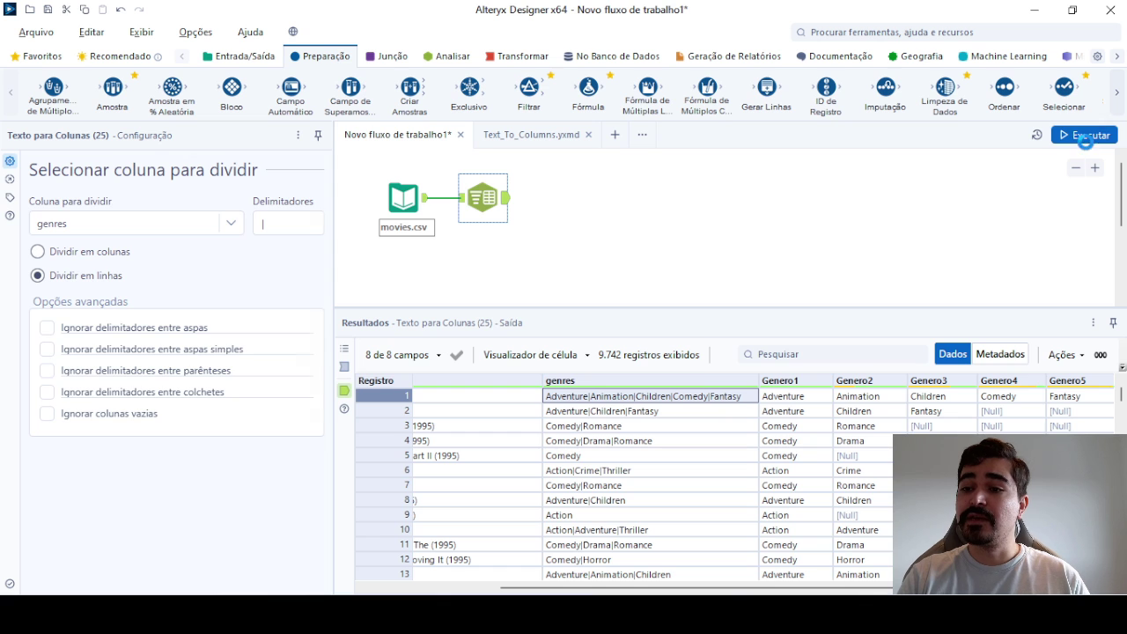
left_click(710, 342)
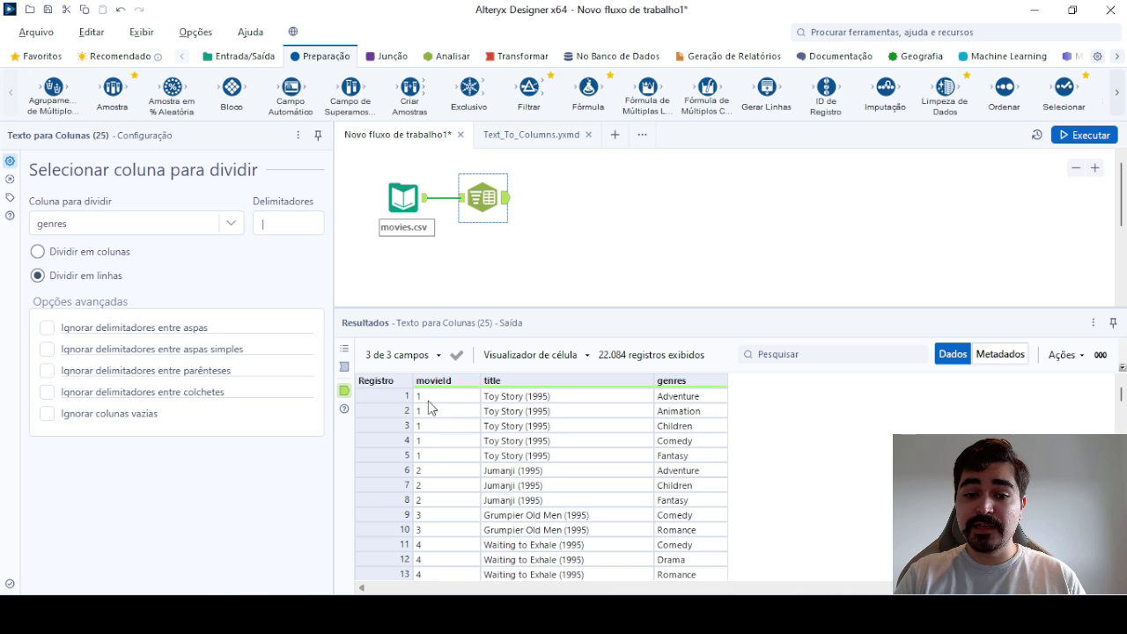
left_click_drag(428, 401, 637, 448)
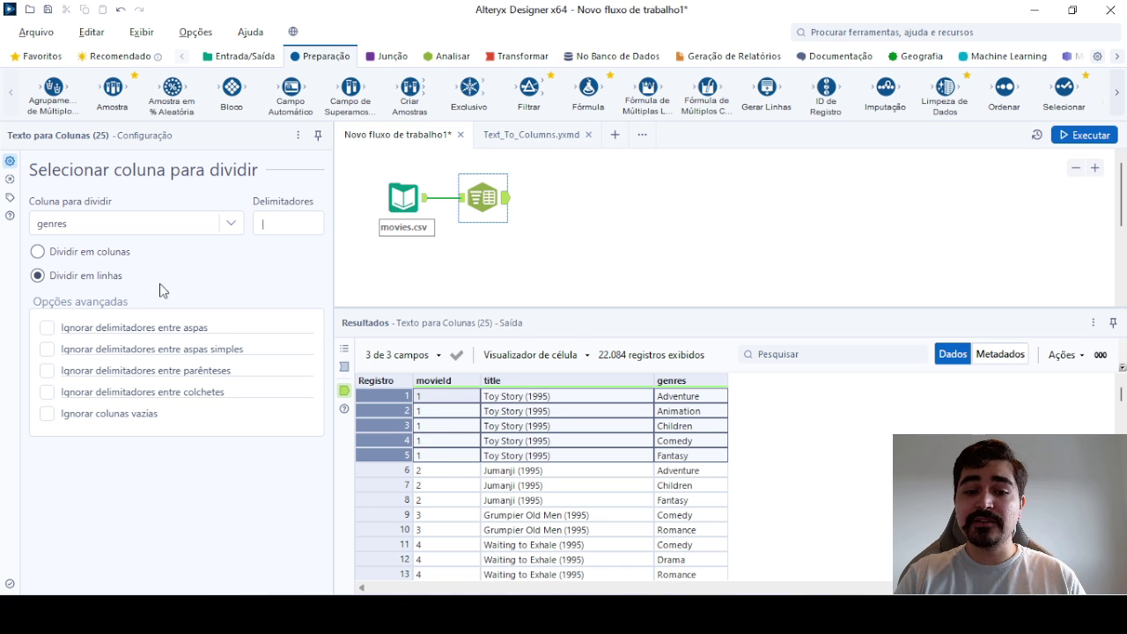
left_click(718, 401)
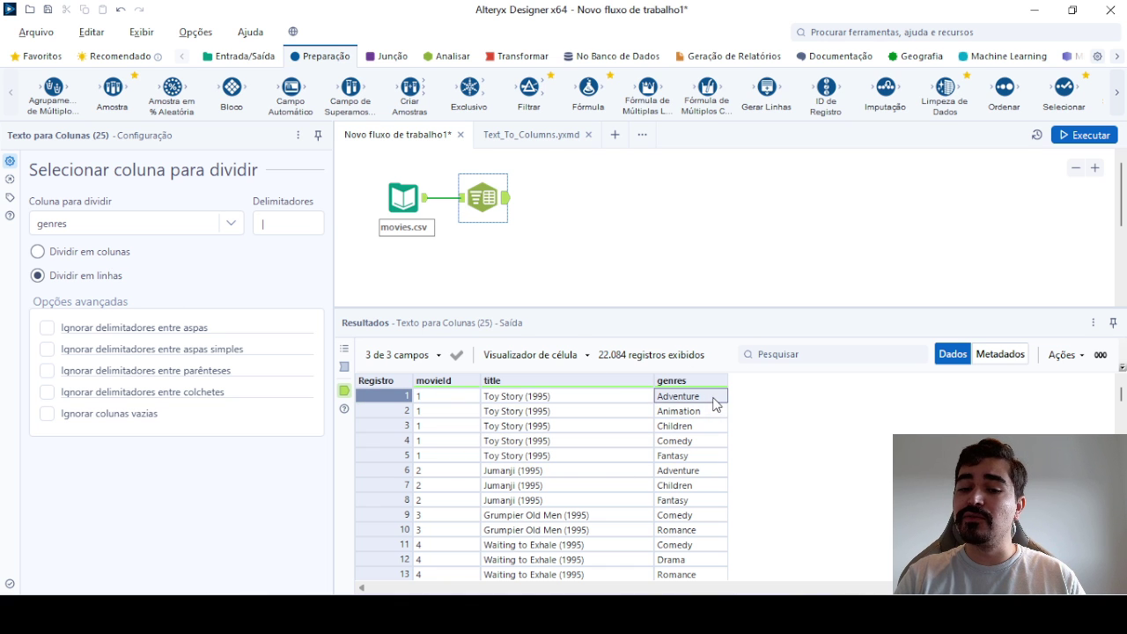
key("Down")
key("Down")
key("Down")
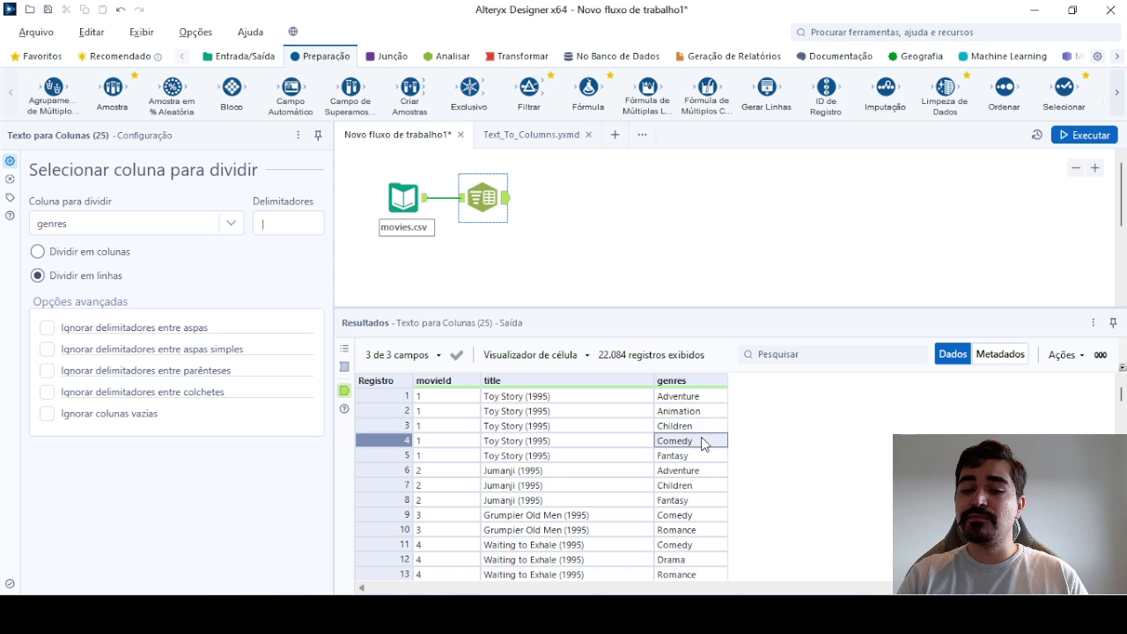
key("Down")
left_click_drag(545, 398, 541, 447)
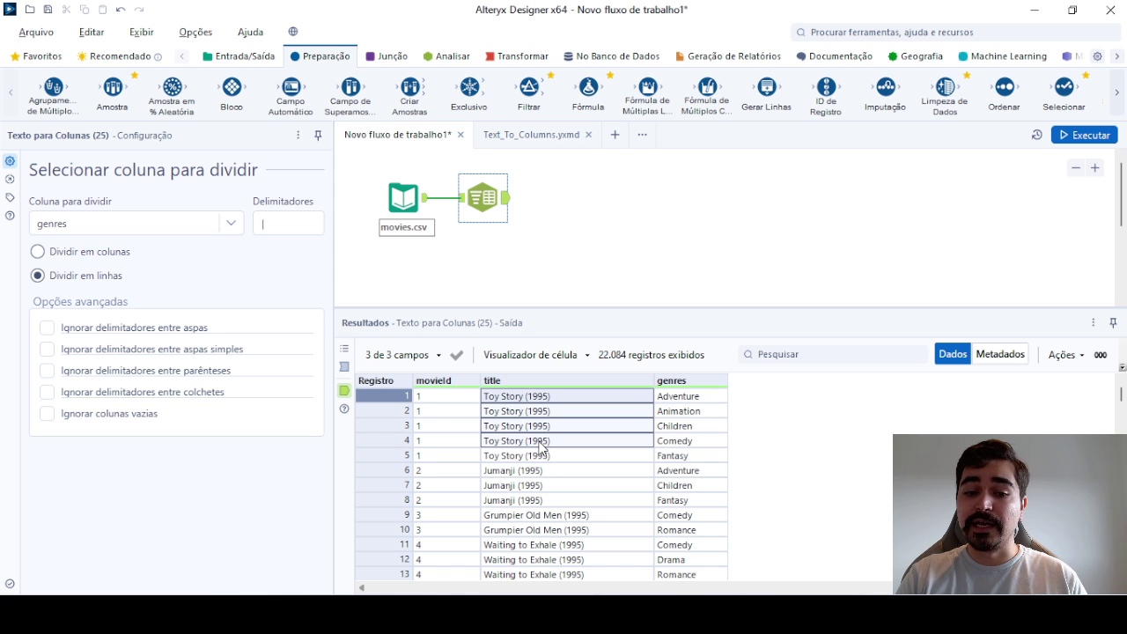
left_click_drag(514, 401, 516, 461)
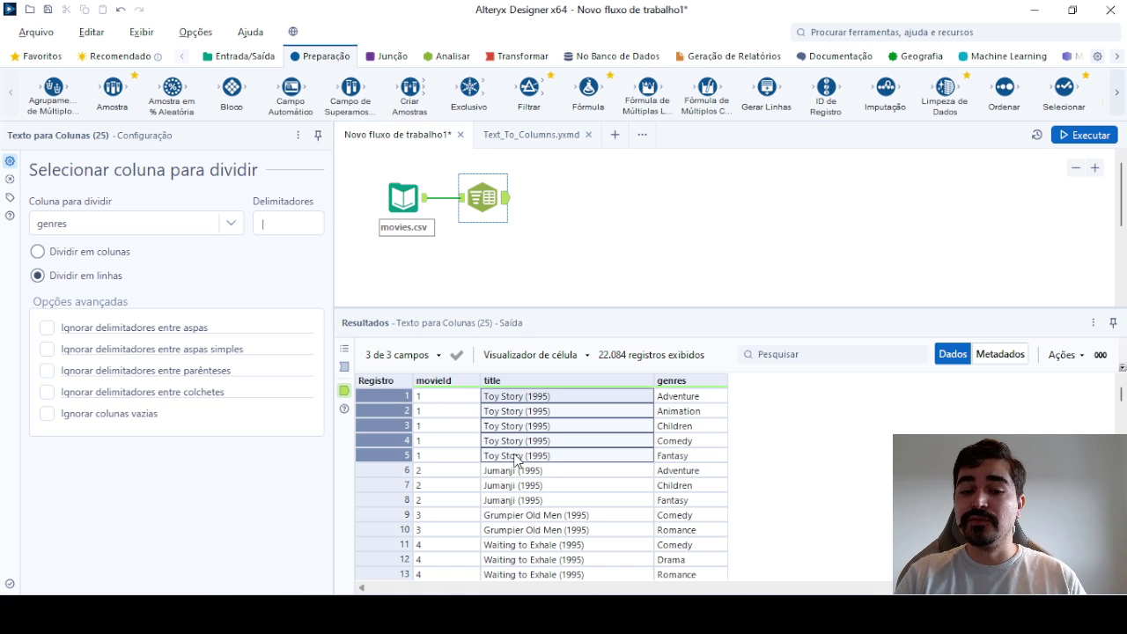